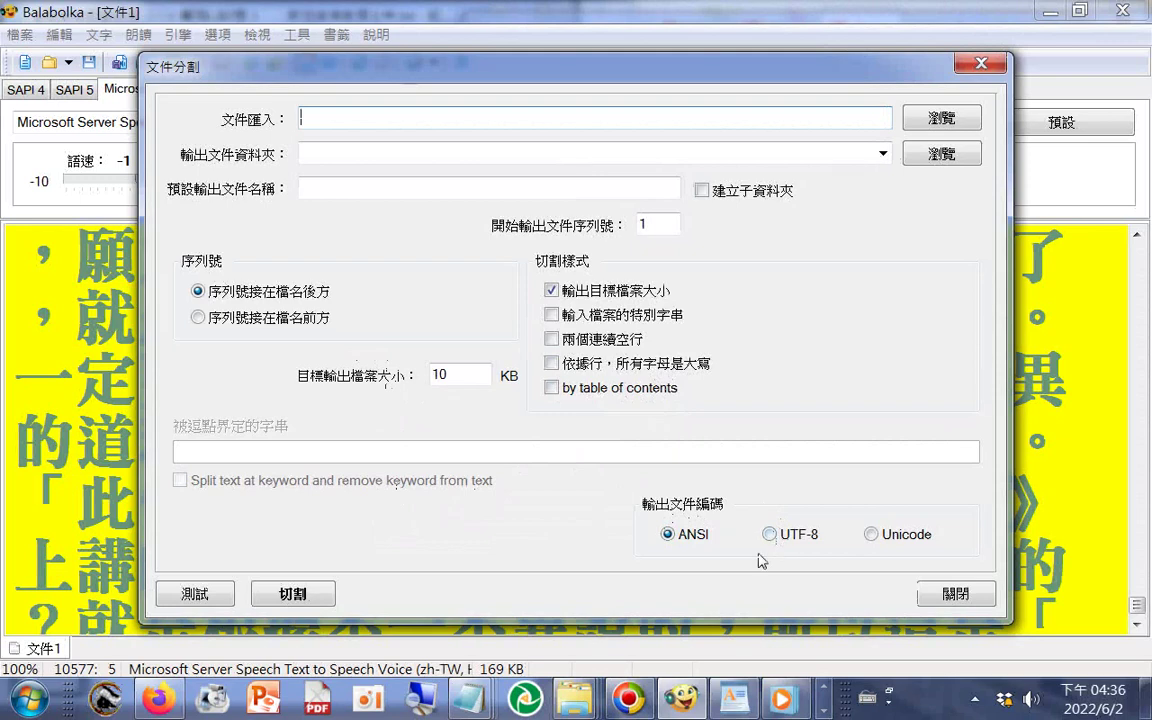
- Set the output encoding to Unicode and open the ___text_fo_20220526存 folder on Transcend (H:) for the import file
left_click(872, 536)
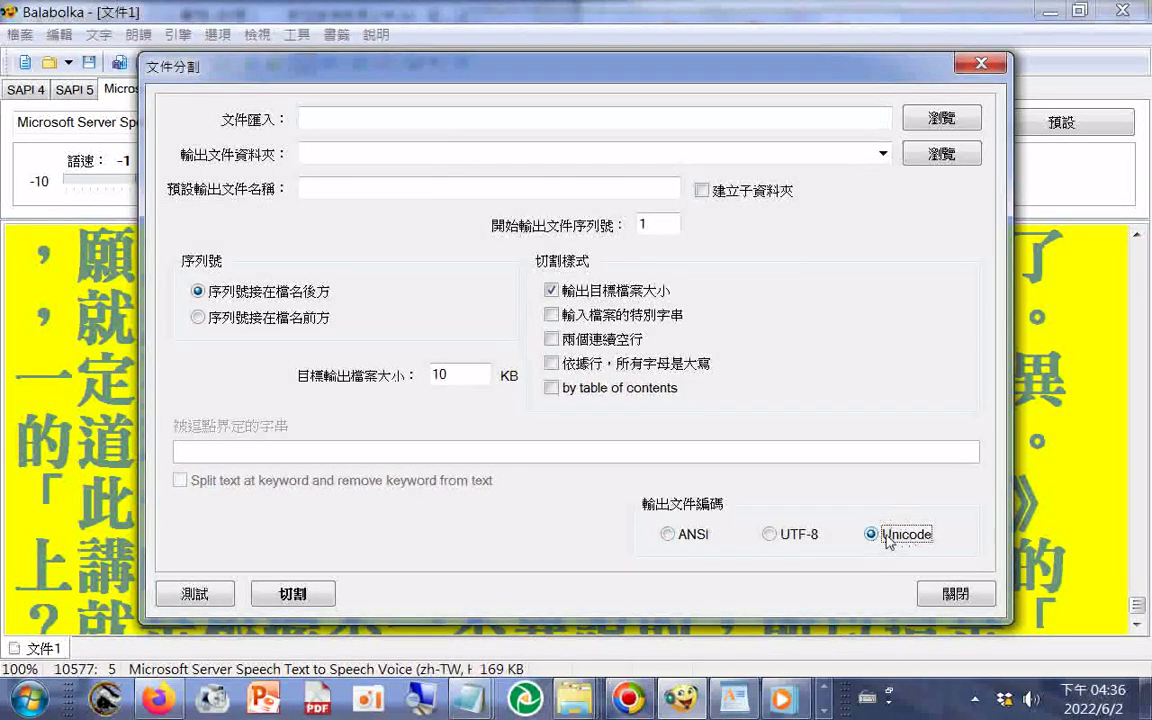
left_click(943, 122)
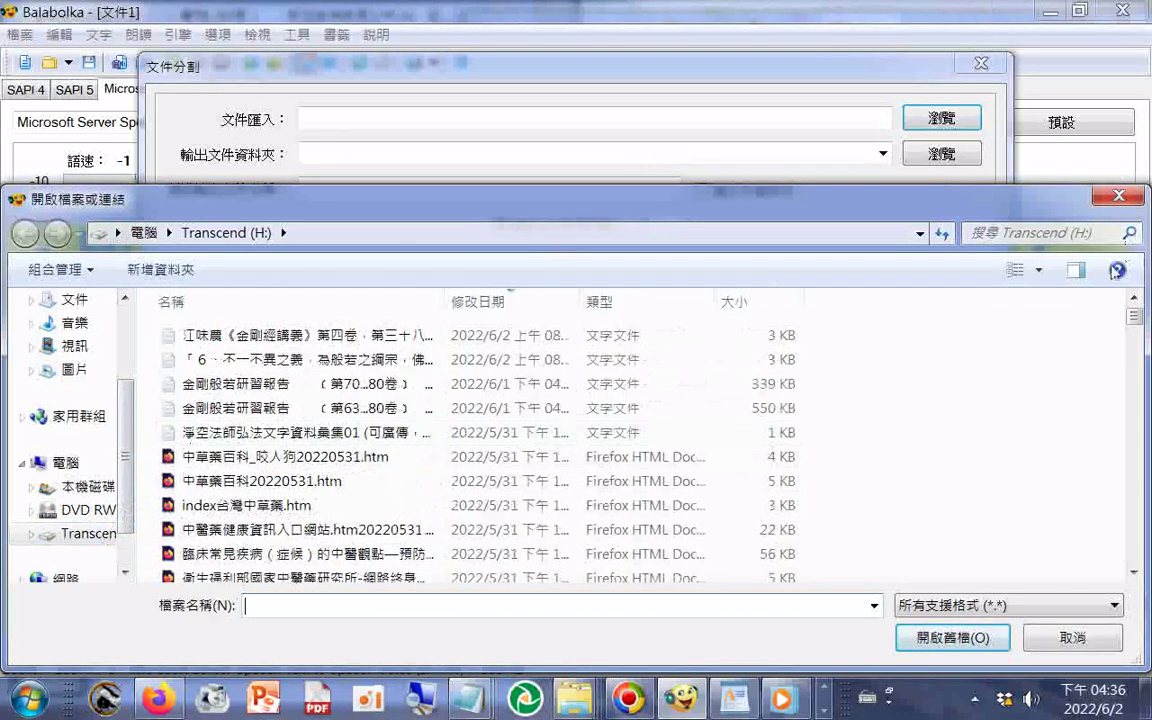
scroll(1117, 437, "down", 5)
scroll(1117, 437, "down", 10)
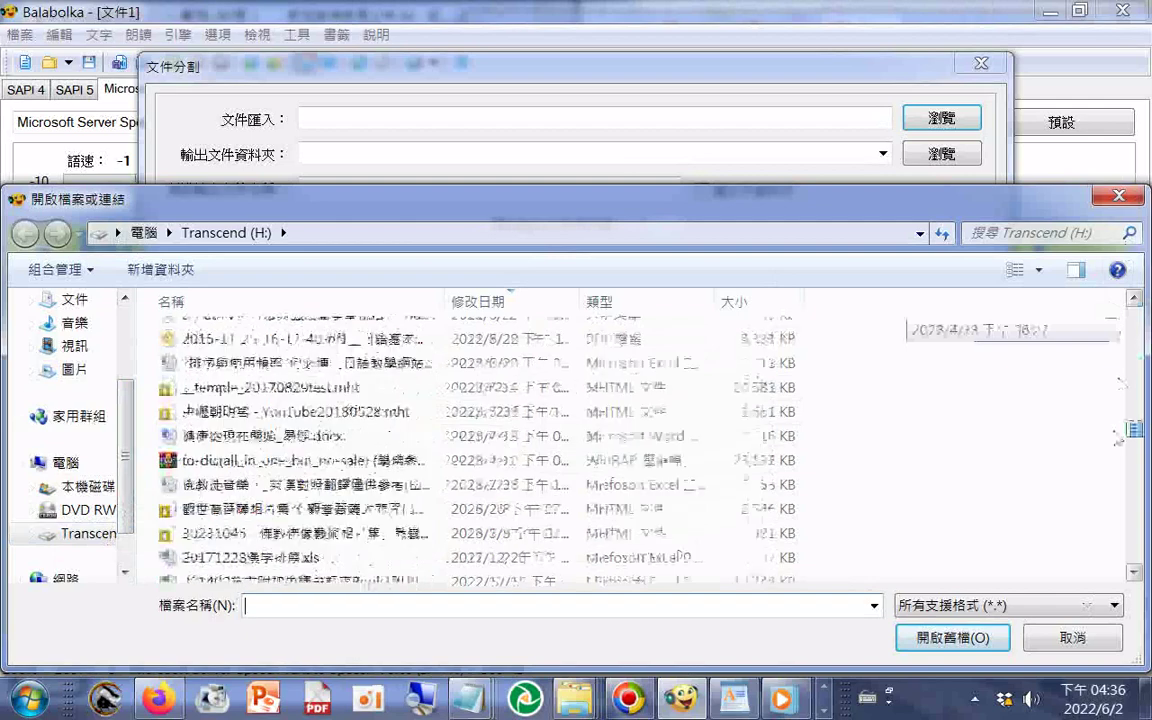
scroll(1117, 503, "down", 3)
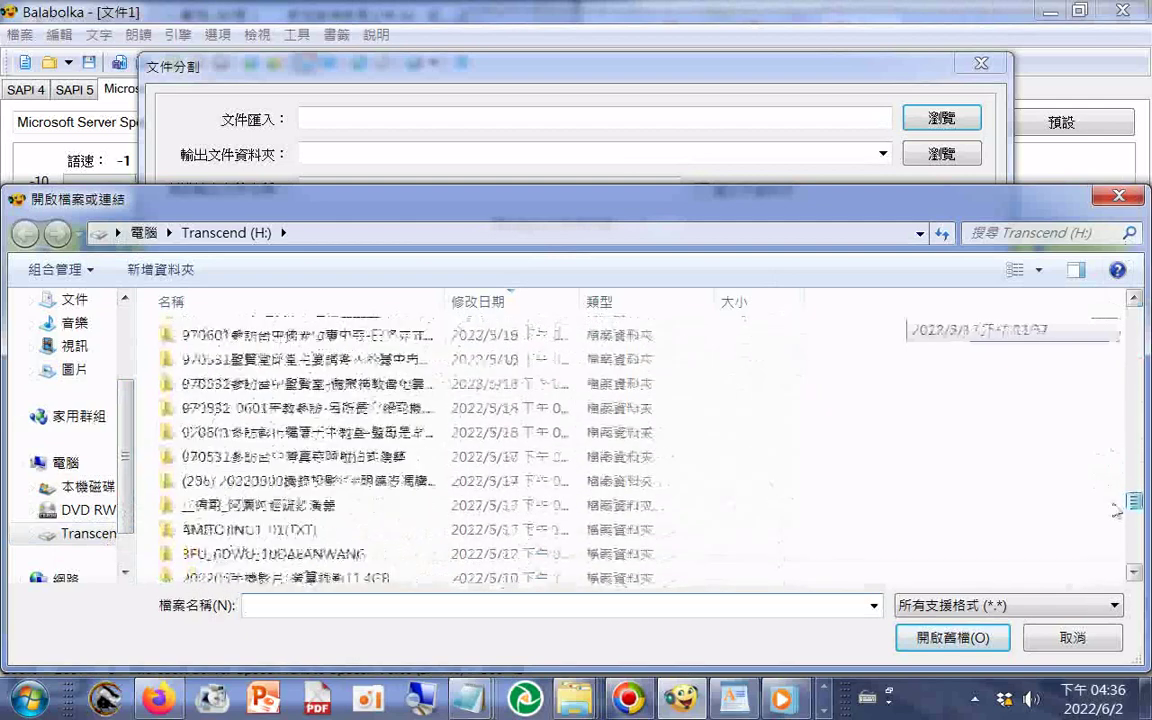
scroll(1117, 510, "down", 10)
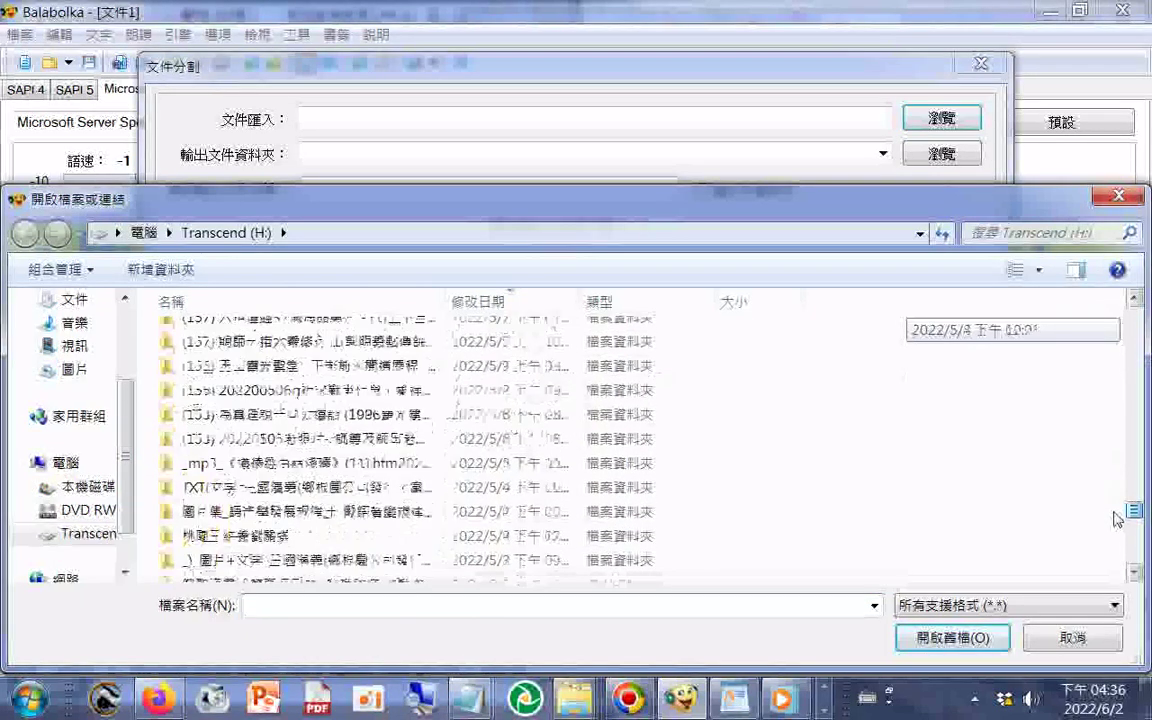
scroll(1123, 537, "down", 10)
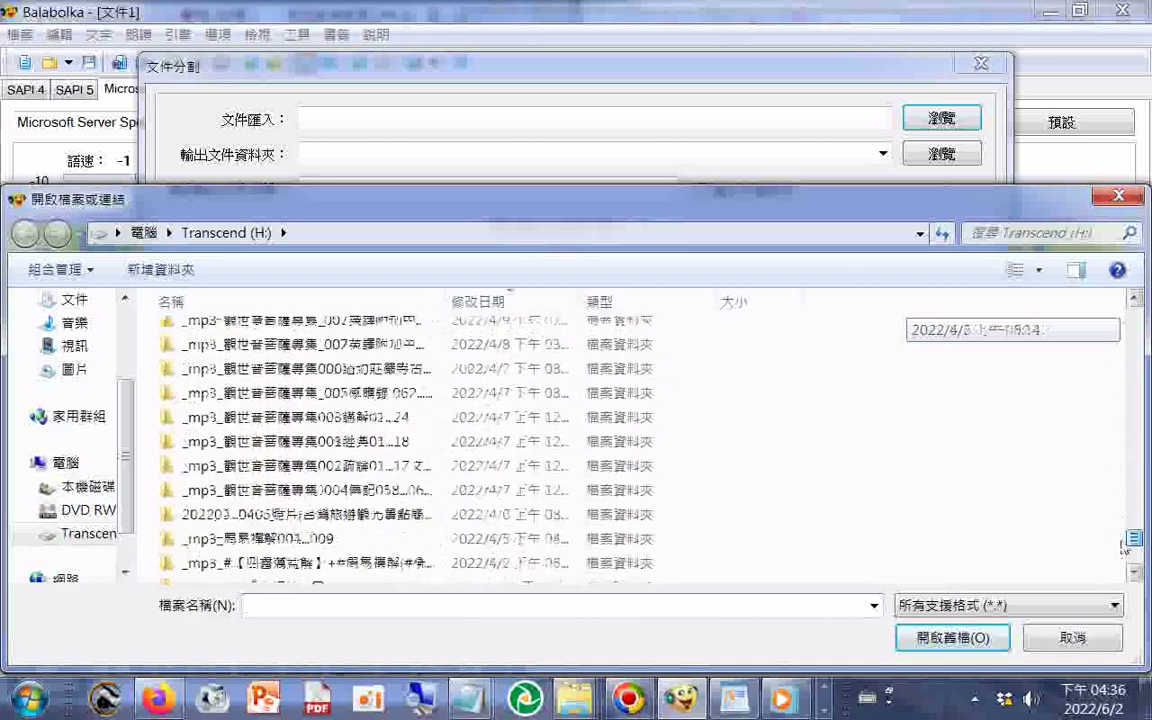
left_click_drag(1125, 548, 1125, 563)
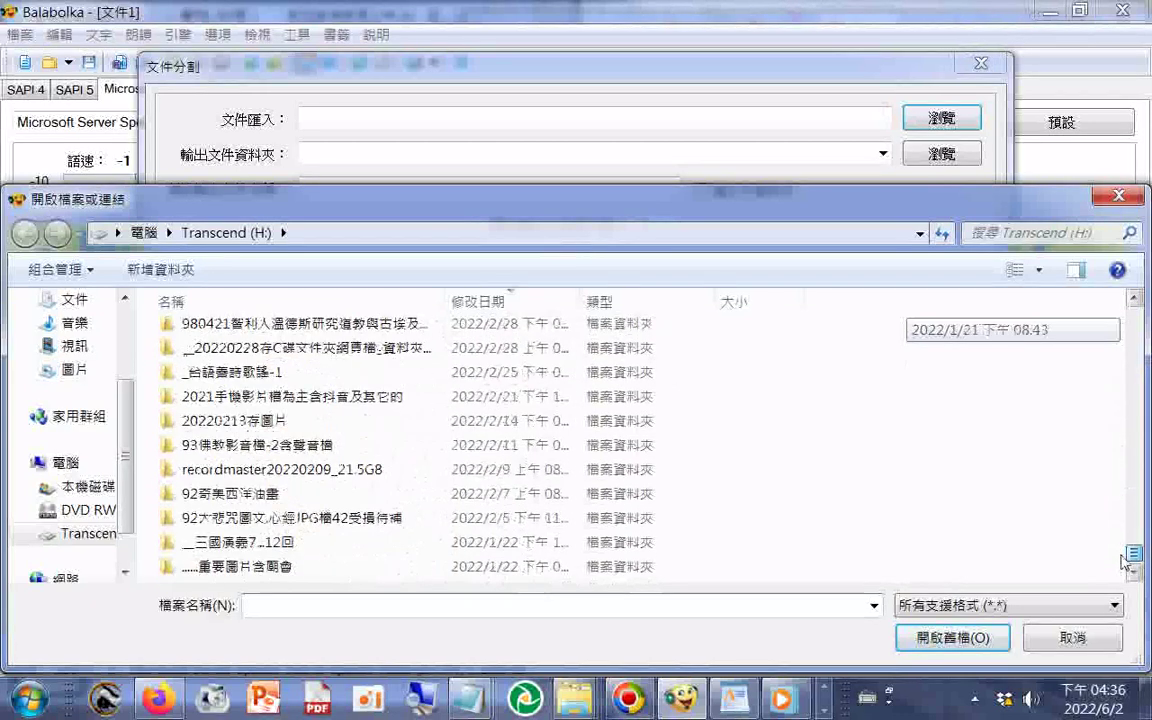
scroll(1125, 568, "down", 1)
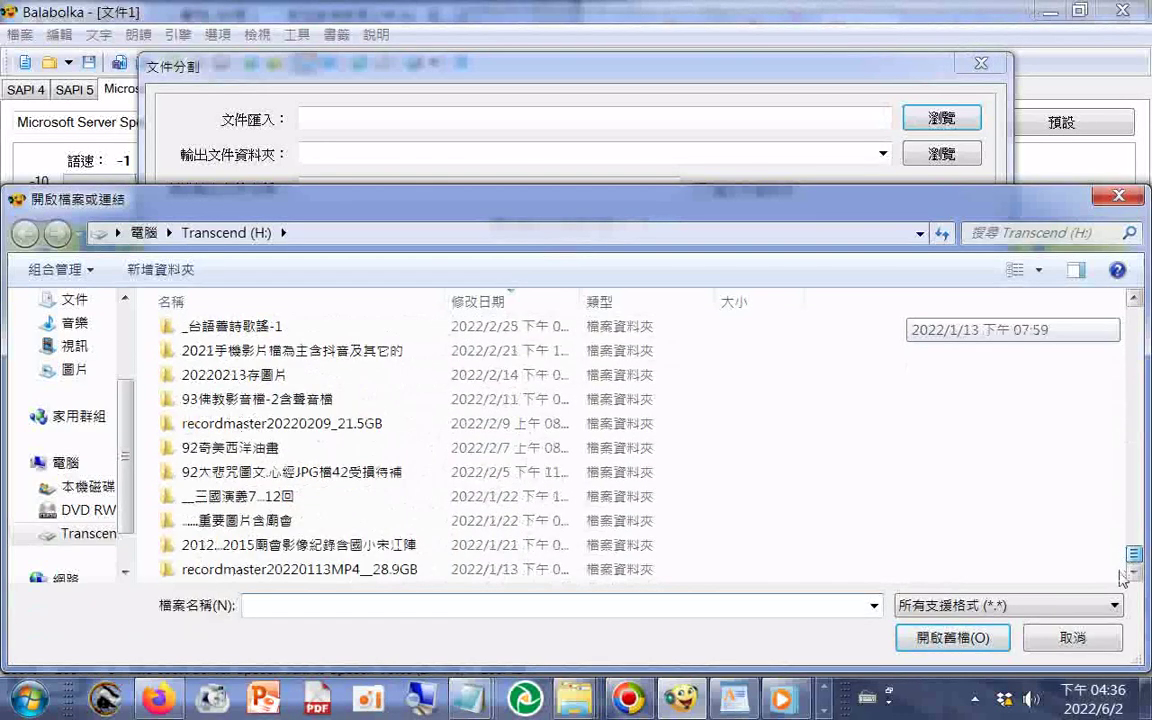
scroll(1124, 568, "up", 1)
scroll(1121, 556, "up", 3)
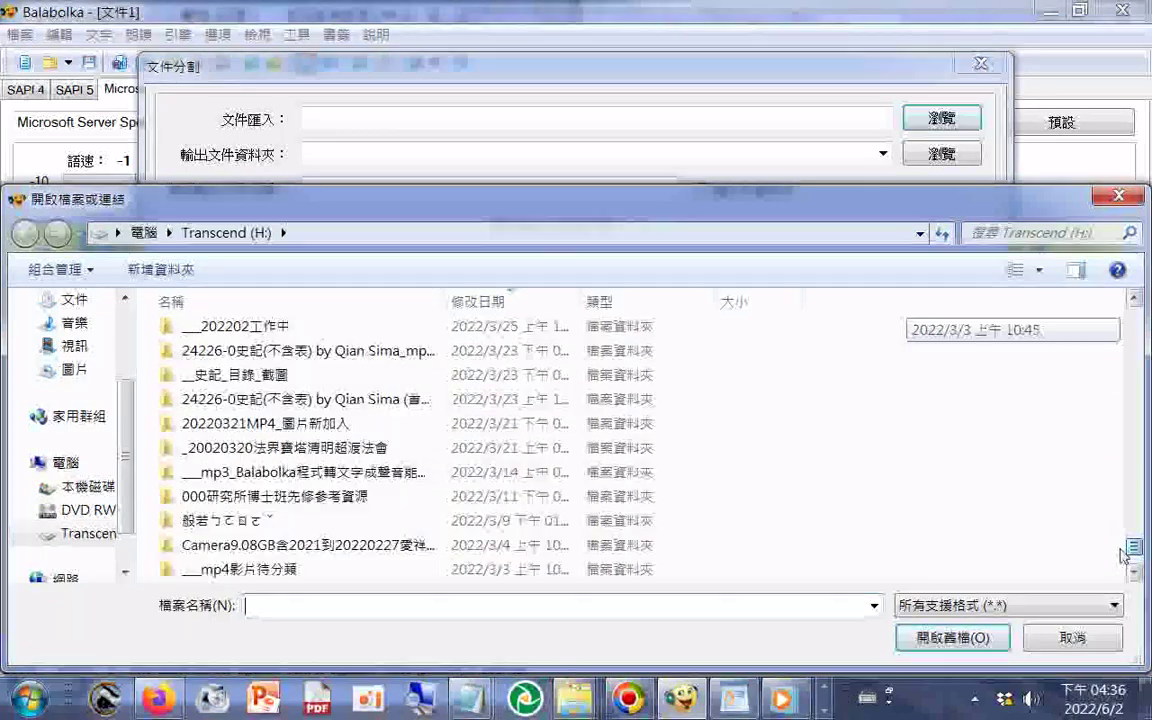
scroll(1122, 553, "up", 2)
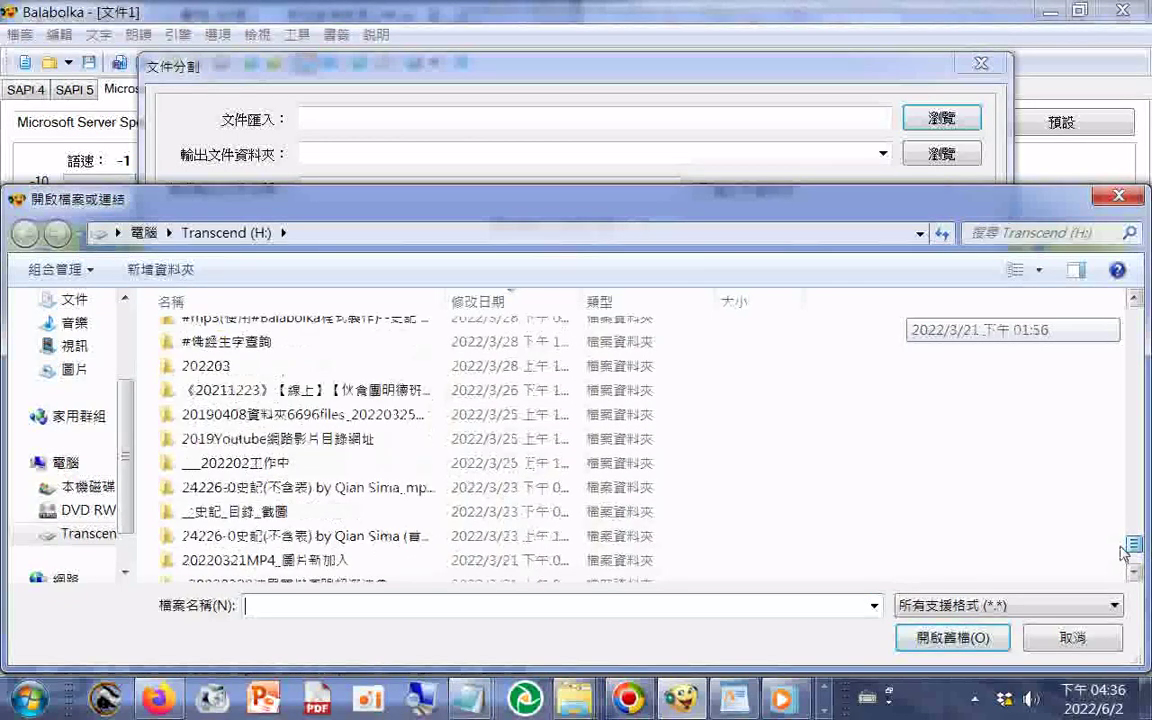
scroll(1124, 552, "up", 3)
left_click_drag(1126, 545, 1137, 466)
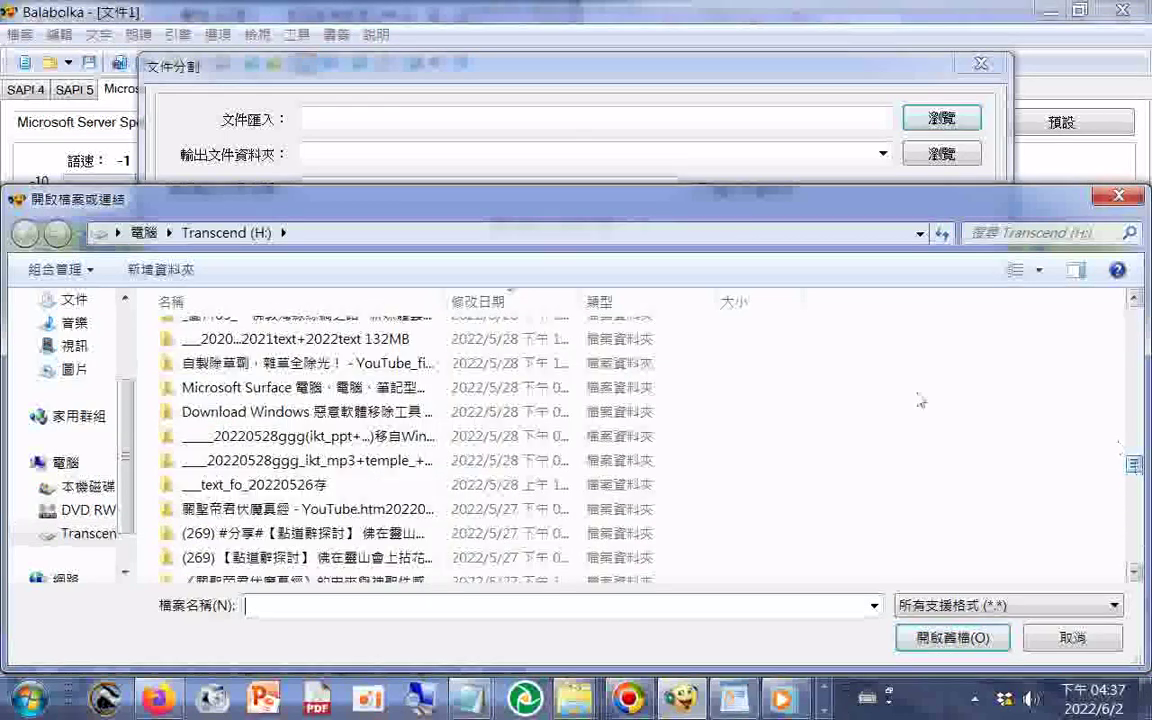
left_click(302, 485)
double_click(297, 489)
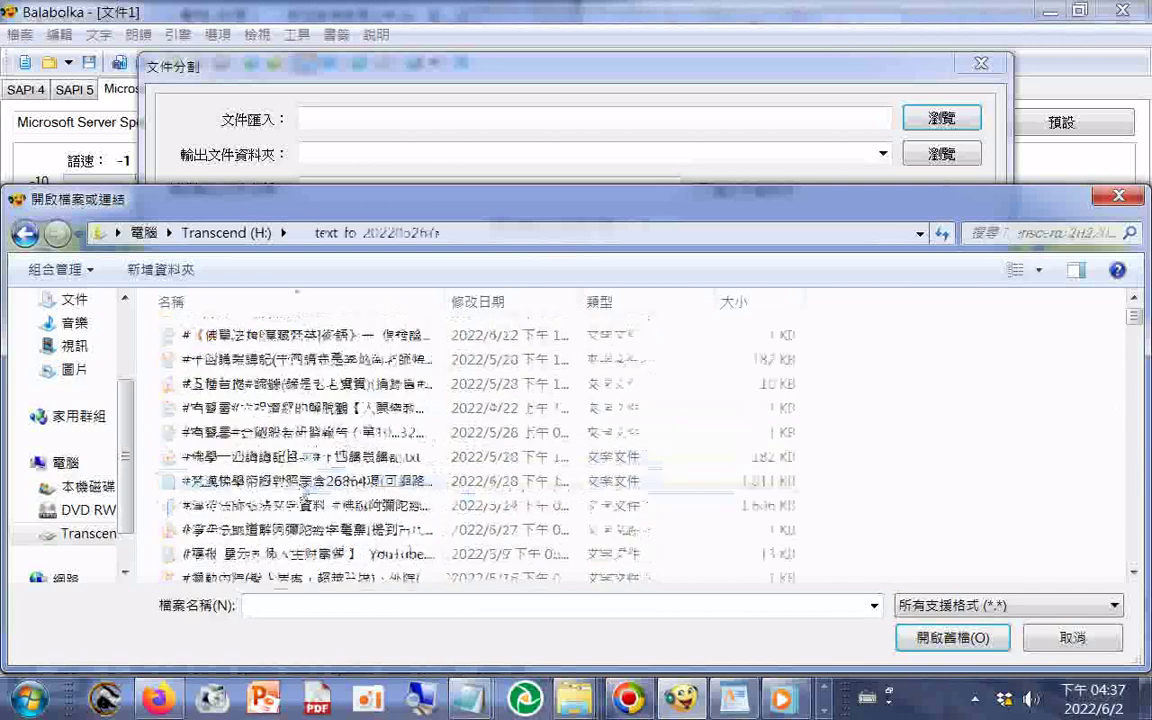
- Sort the folder's files by size and select 20110127中華佛研所文章網址中英對照g.txt
right_click(148, 405)
mouse_move(265, 117)
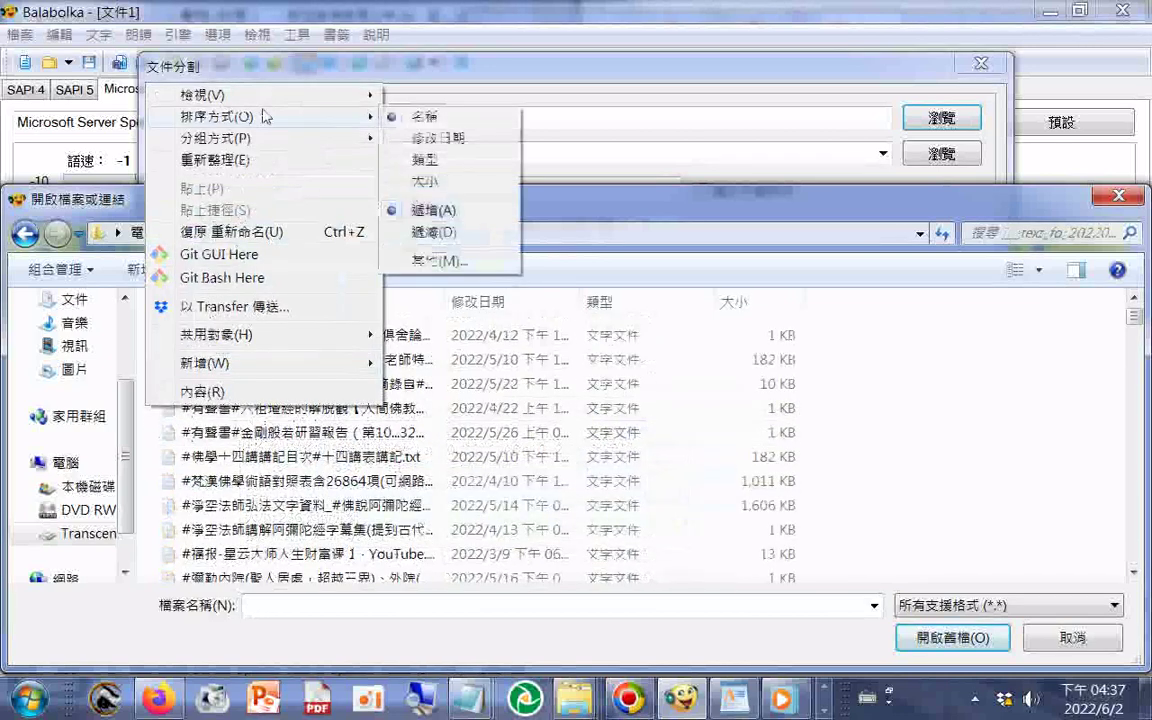
left_click(437, 183)
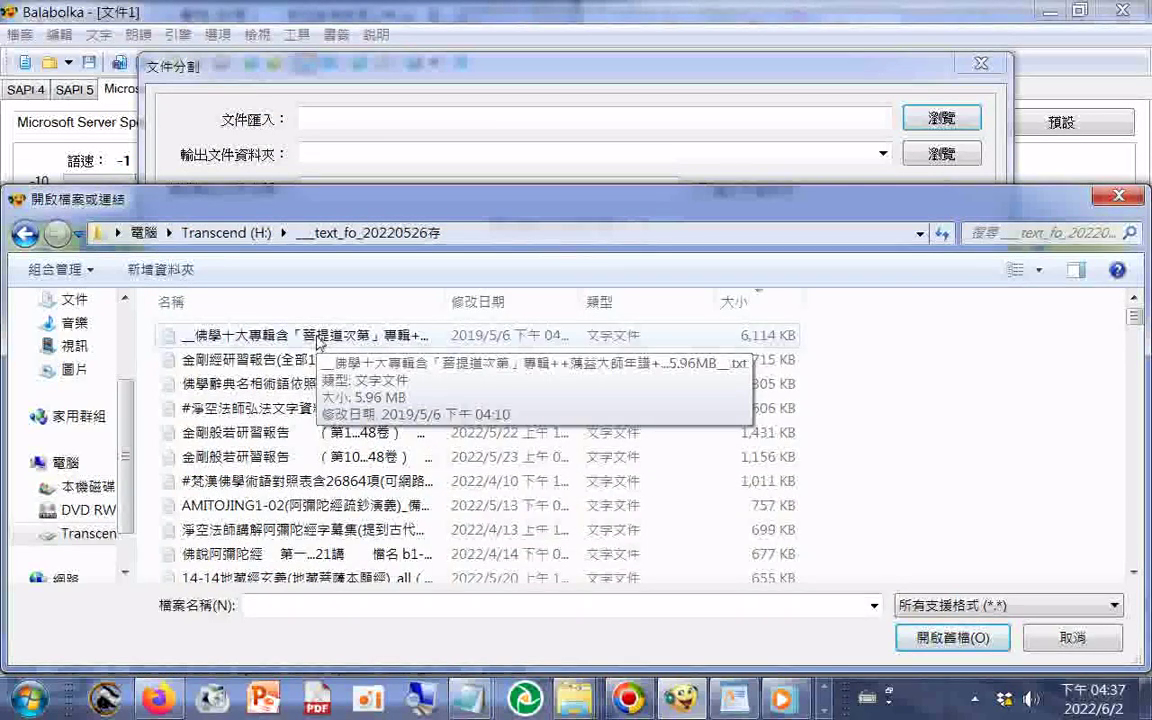
left_click(318, 340)
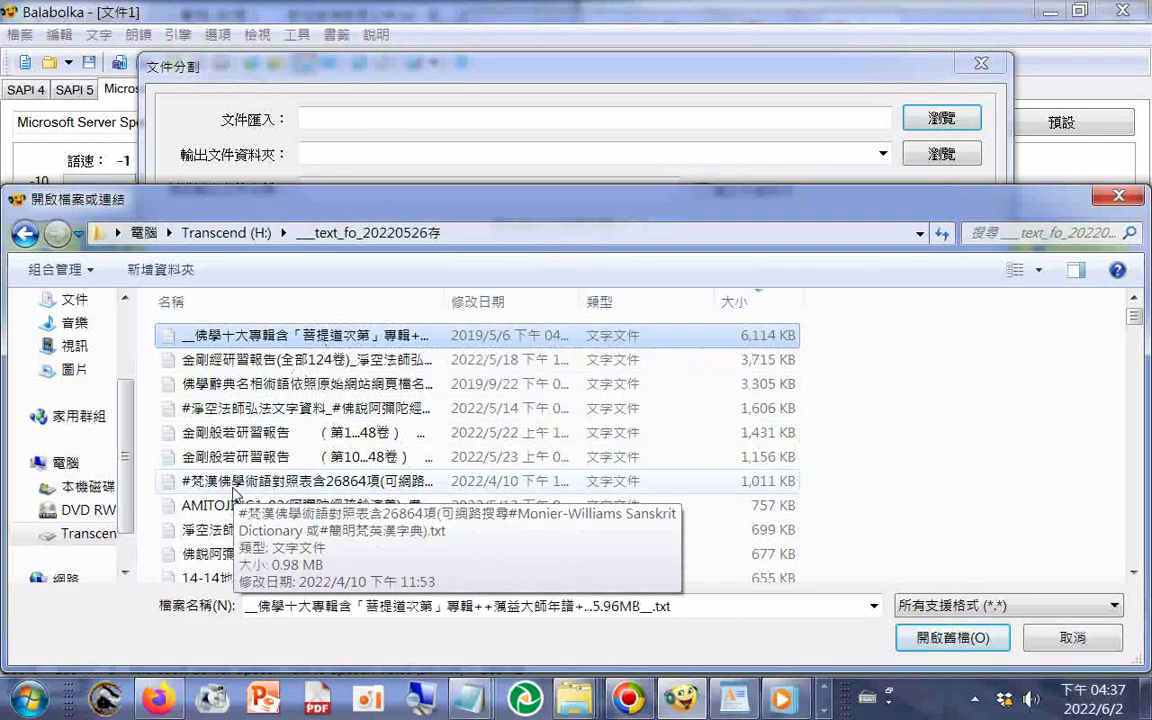
left_click(225, 392)
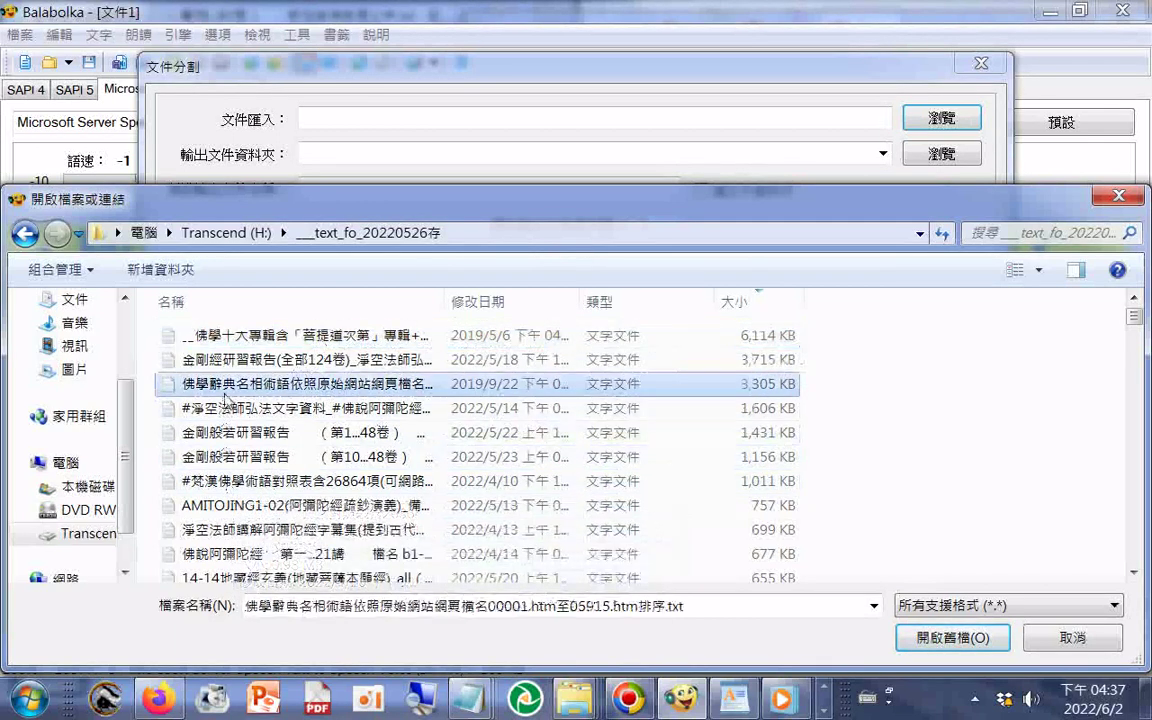
key("Up")
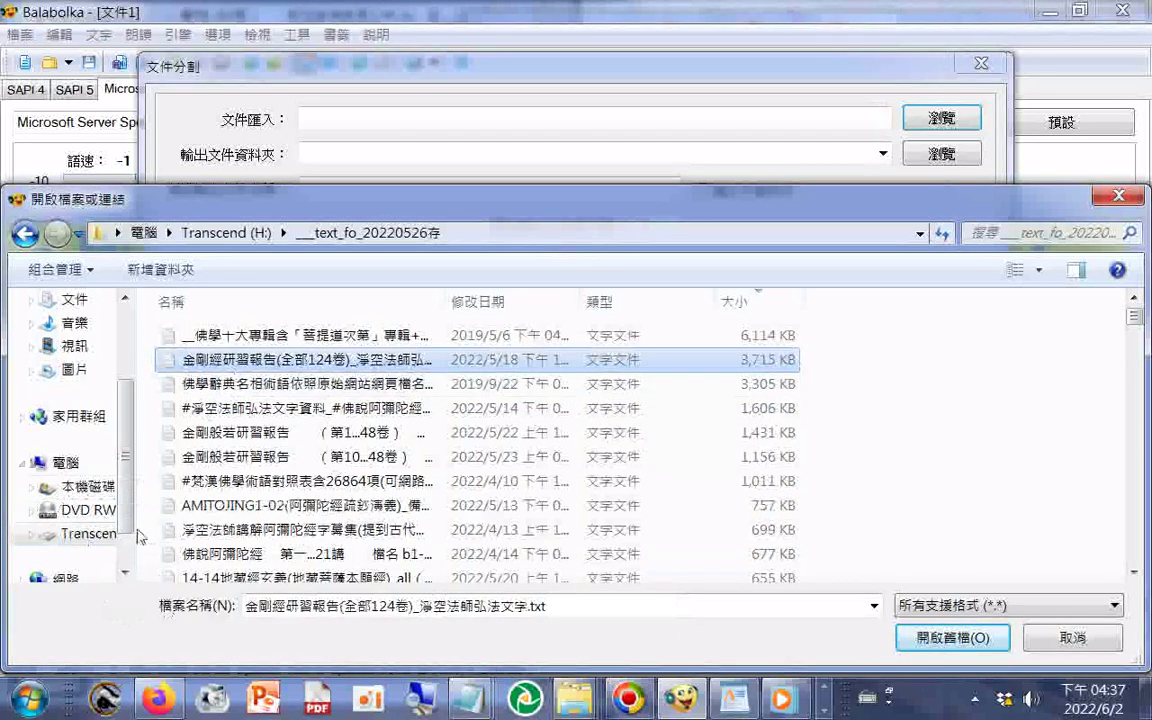
scroll(300, 450, "down", 2)
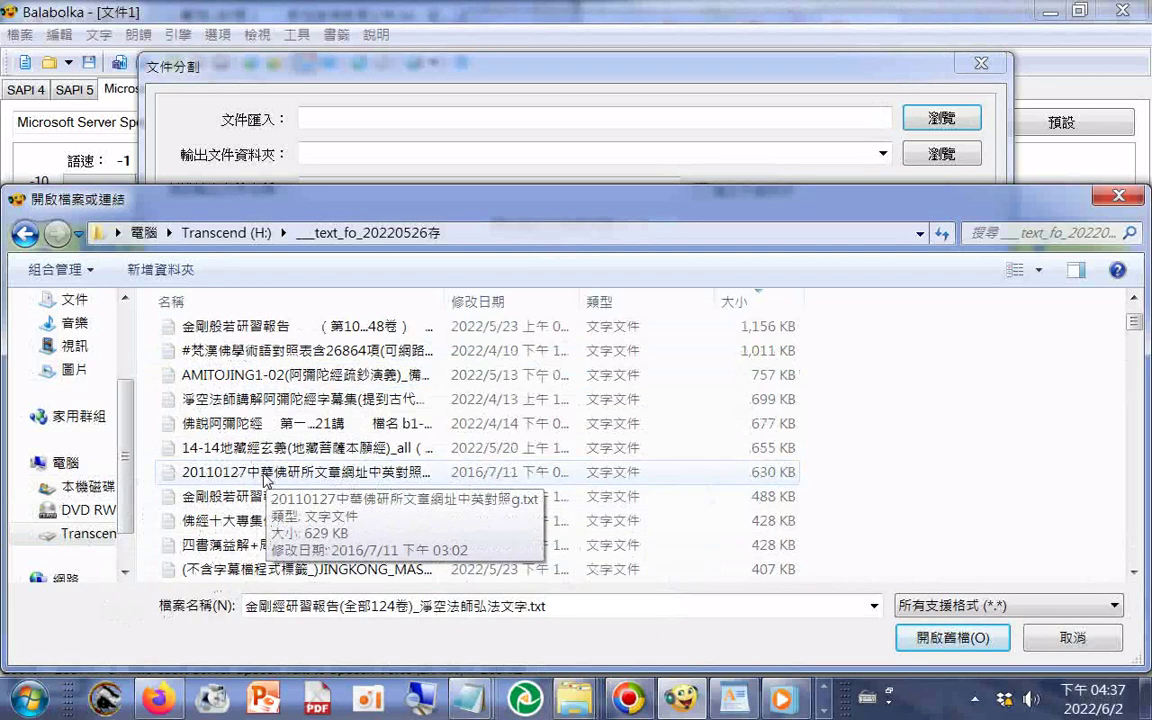
left_click(266, 478)
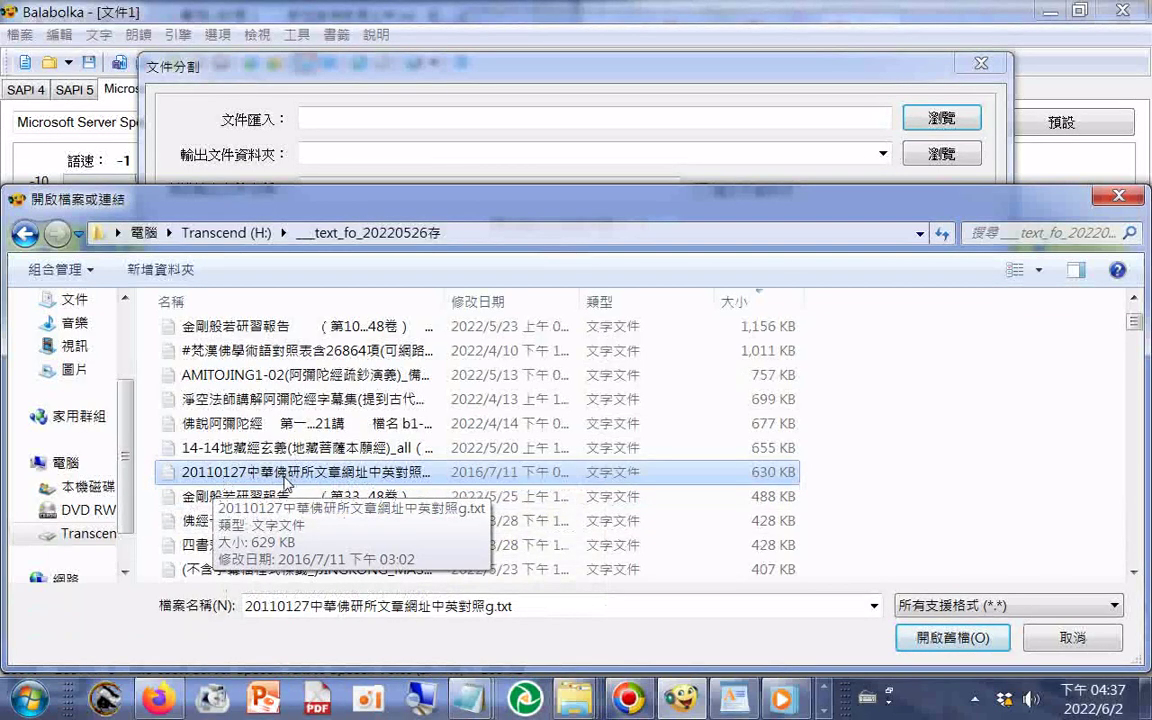
- Copy the selected file's name without its extension and paste it into a new Notepad document
scroll(285, 483, "down", 1)
scroll(362, 402, "down", 1)
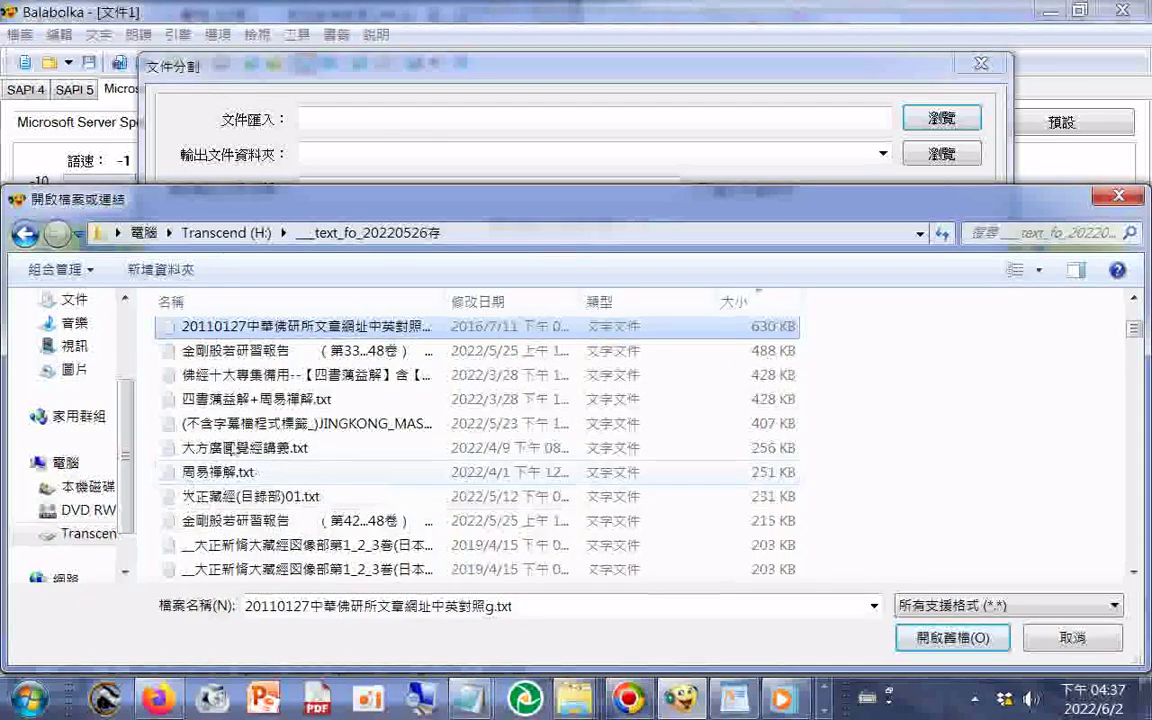
left_click(407, 330)
right_click(437, 322)
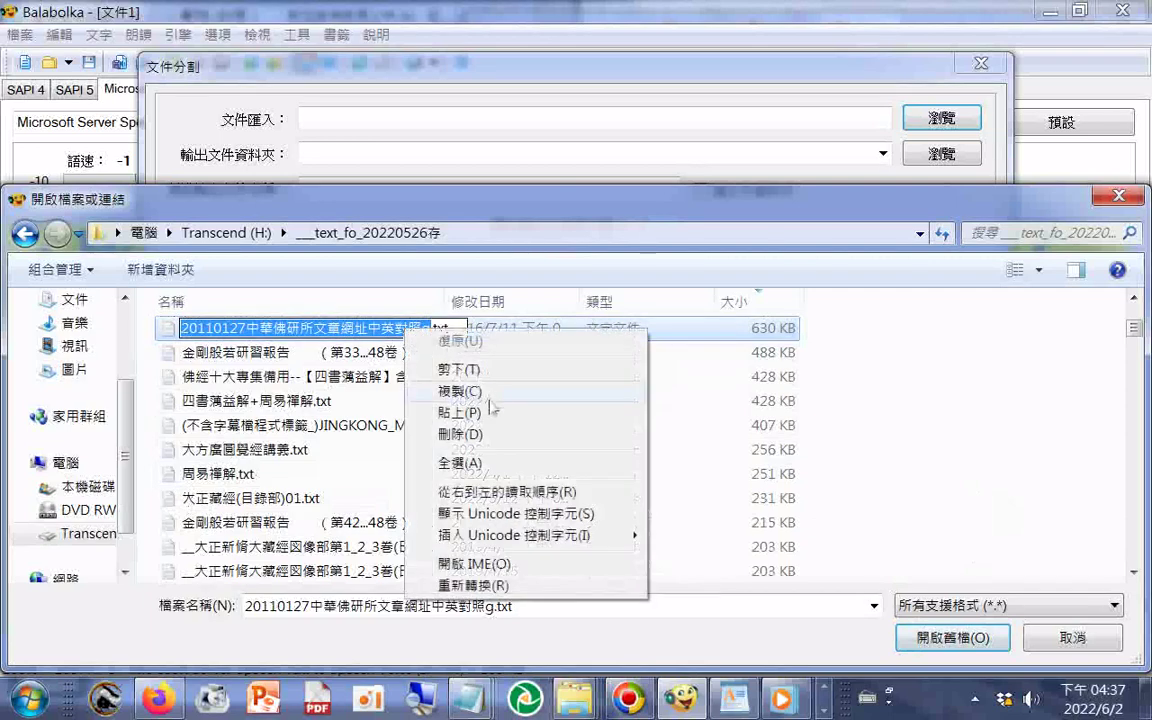
left_click(460, 391)
left_click(28, 697)
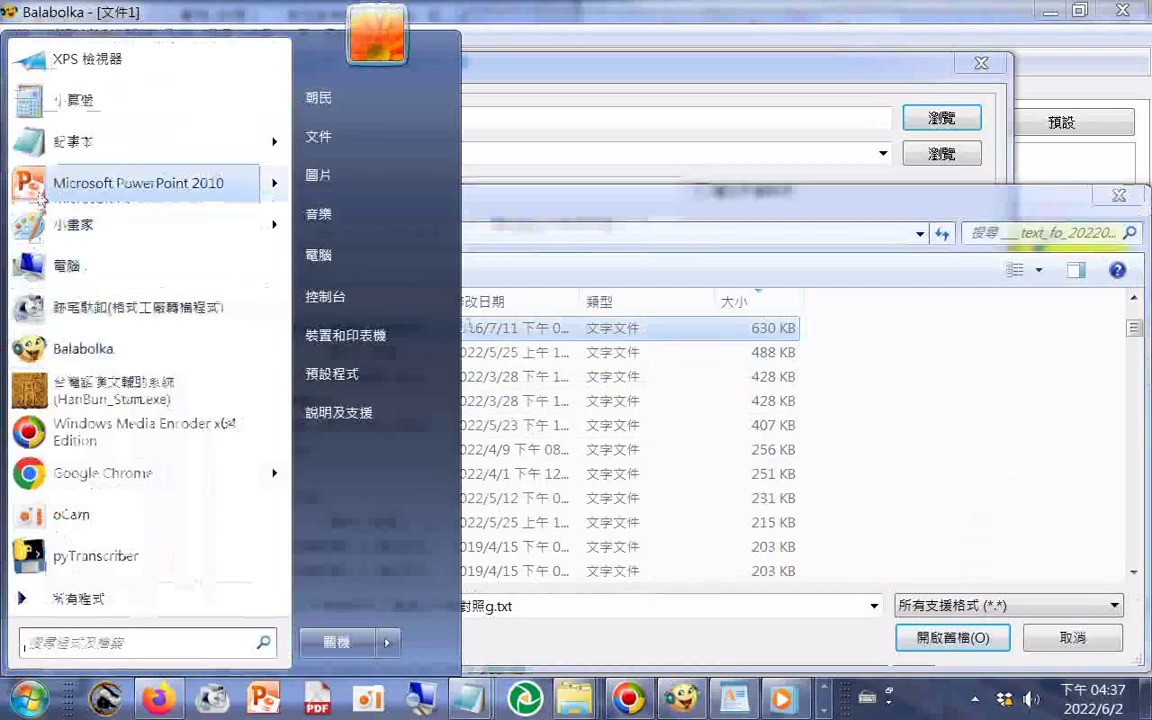
left_click(72, 142)
right_click(197, 480)
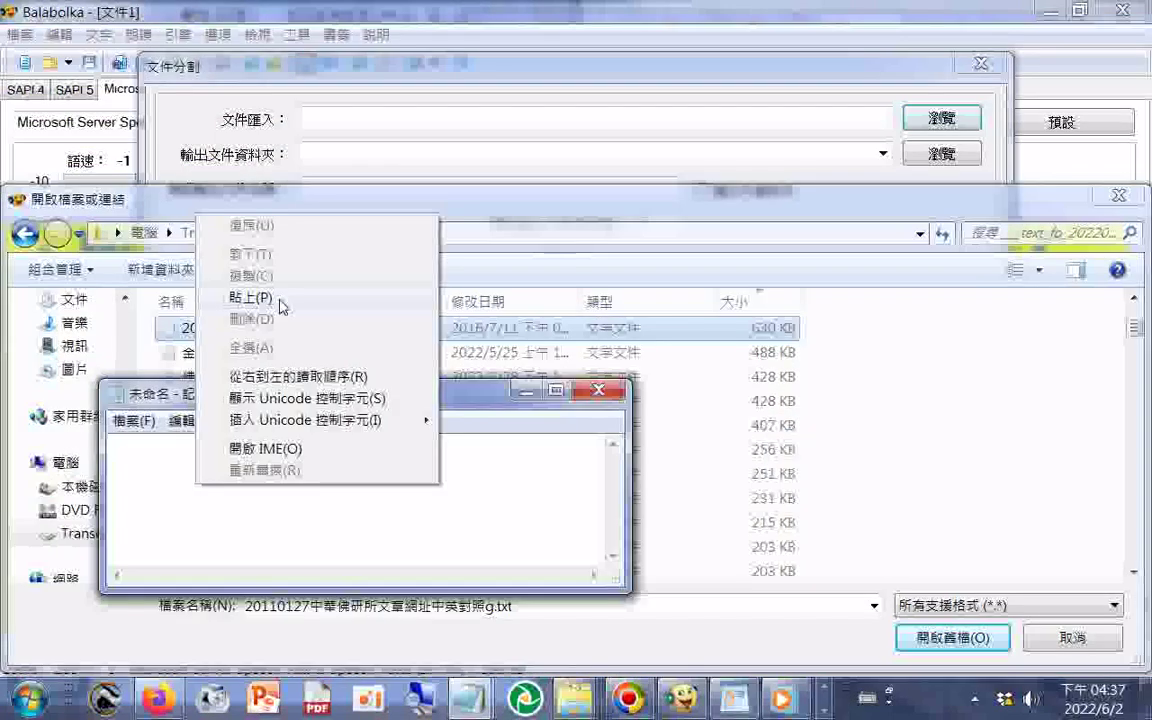
left_click(303, 303)
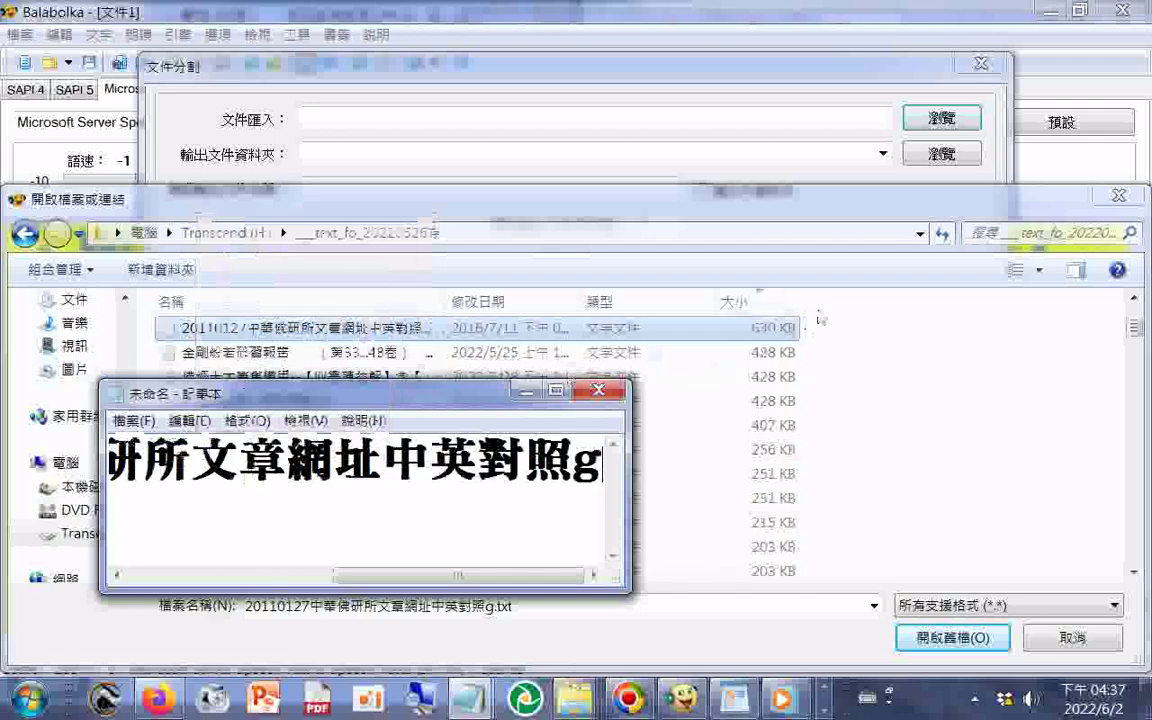
- Import the selected text file for splitting and choose Transcend (H:) as the location for the output folder
left_click(952, 637)
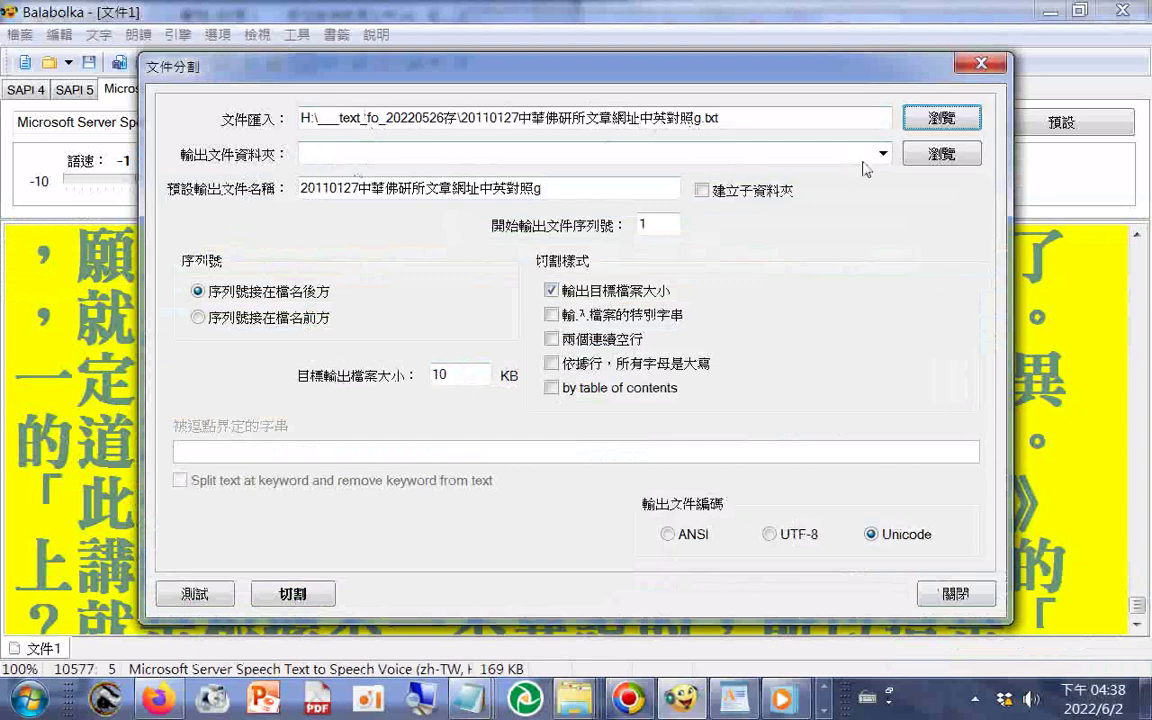
left_click(938, 154)
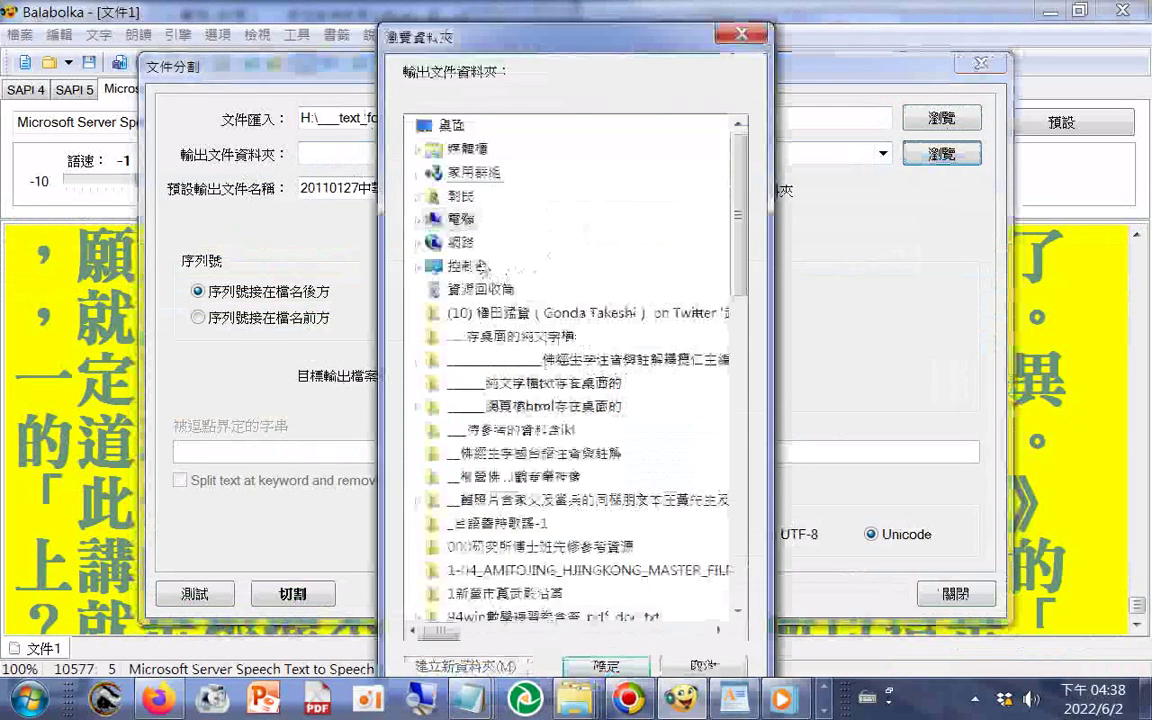
left_click(461, 218)
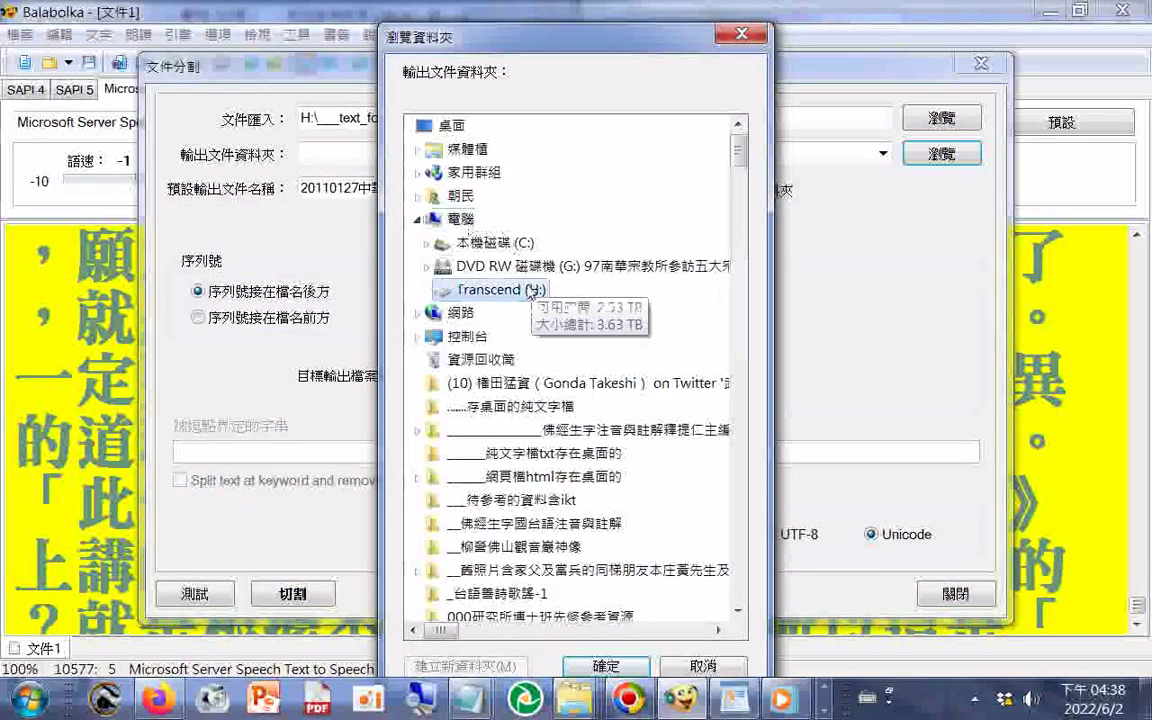
left_click(500, 289)
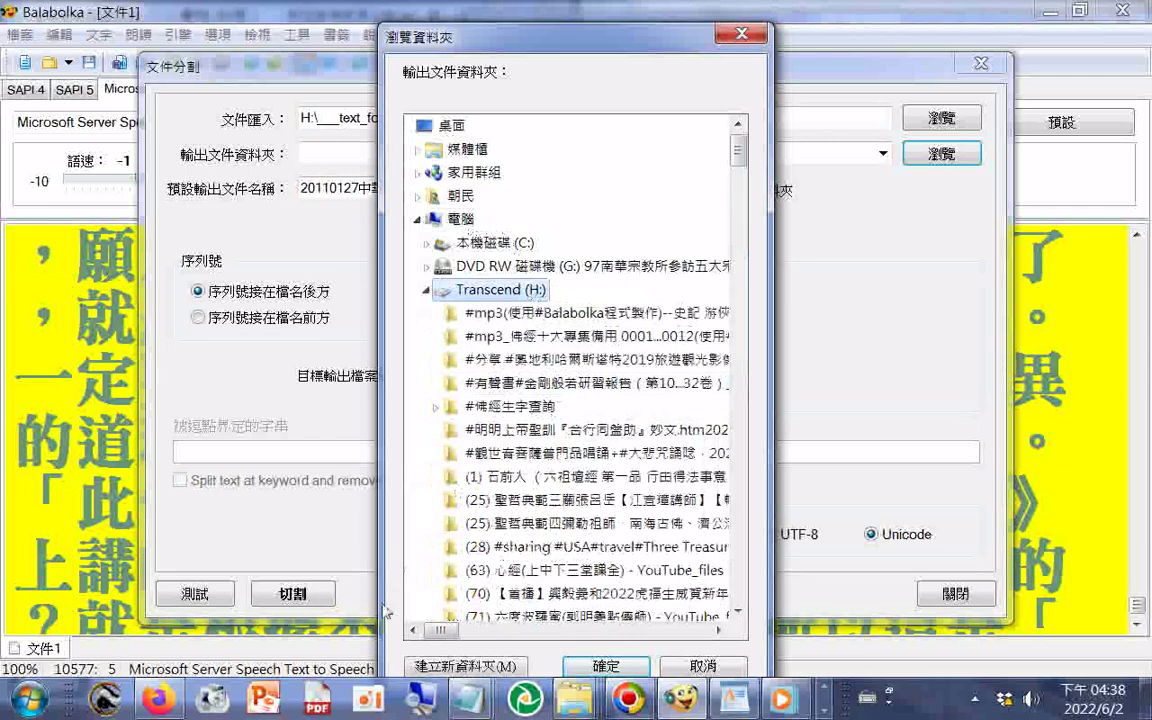
scroll(500, 295, "down", 5)
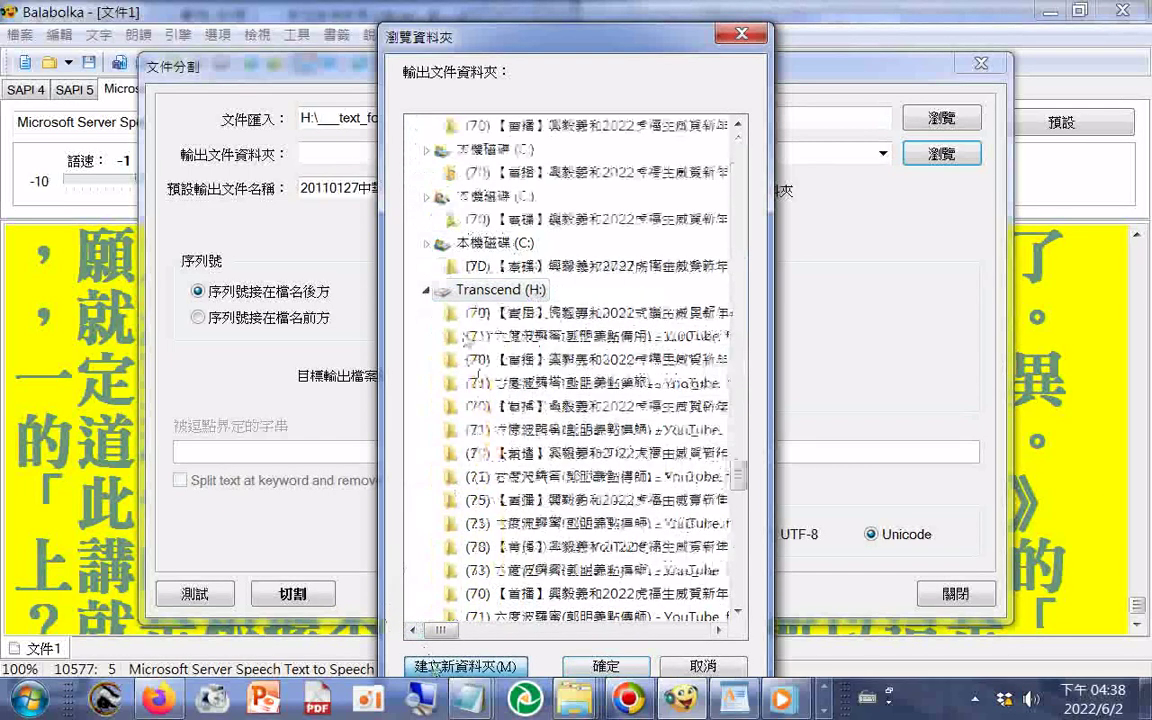
- Create a new folder on Transcend (H:) and name it with the copied 20110127中華佛研所文章網址中英對照g plus trailing underscores
left_click(466, 666)
right_click(480, 590)
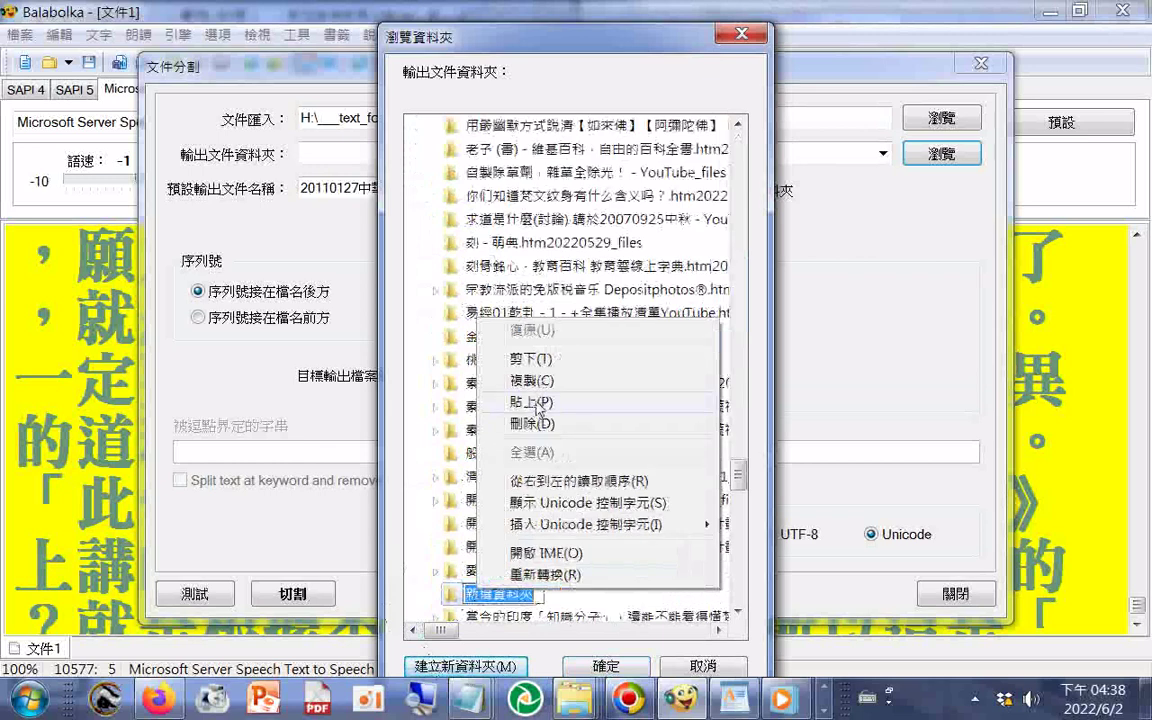
left_click(530, 402)
type(".")
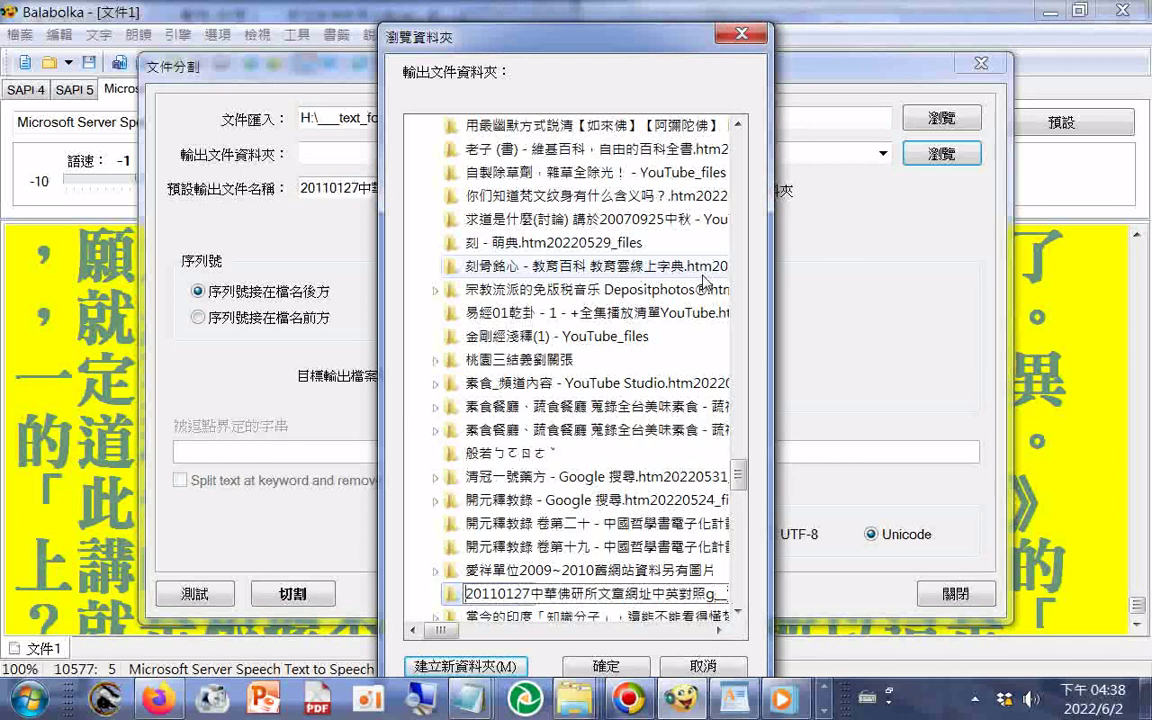
- Prefix the new folder's name with _文件分割測試操作_ and confirm the name
key("Home")
type("_")
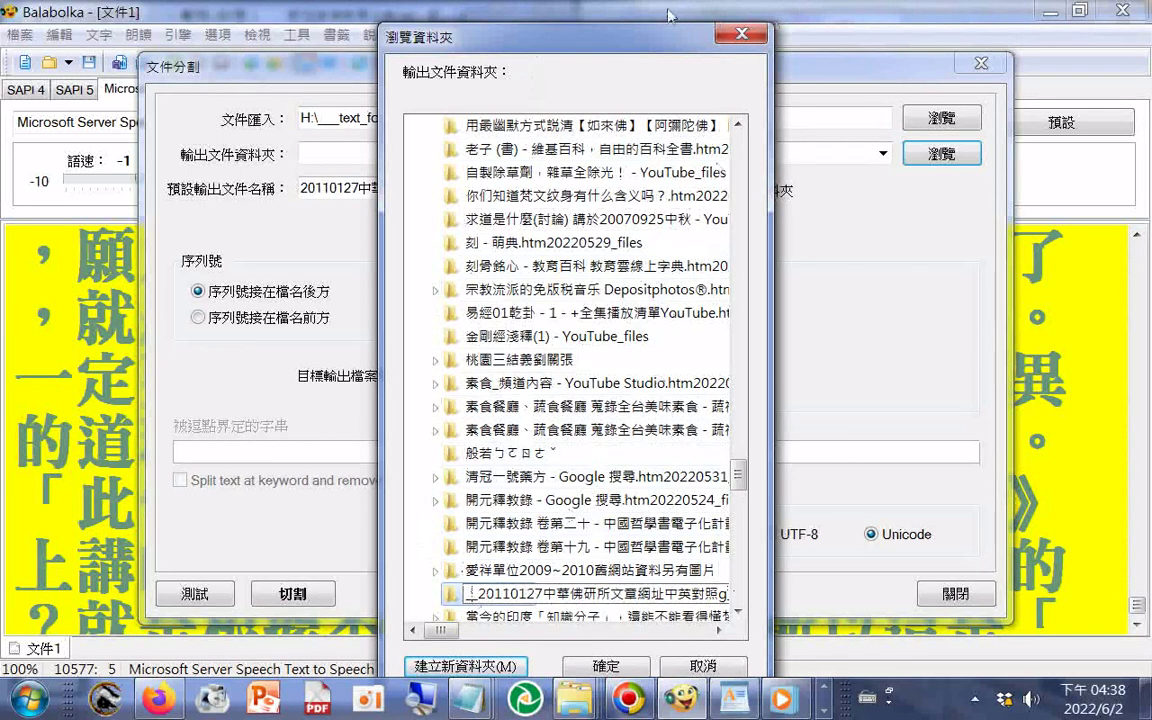
key("ctrl+space")
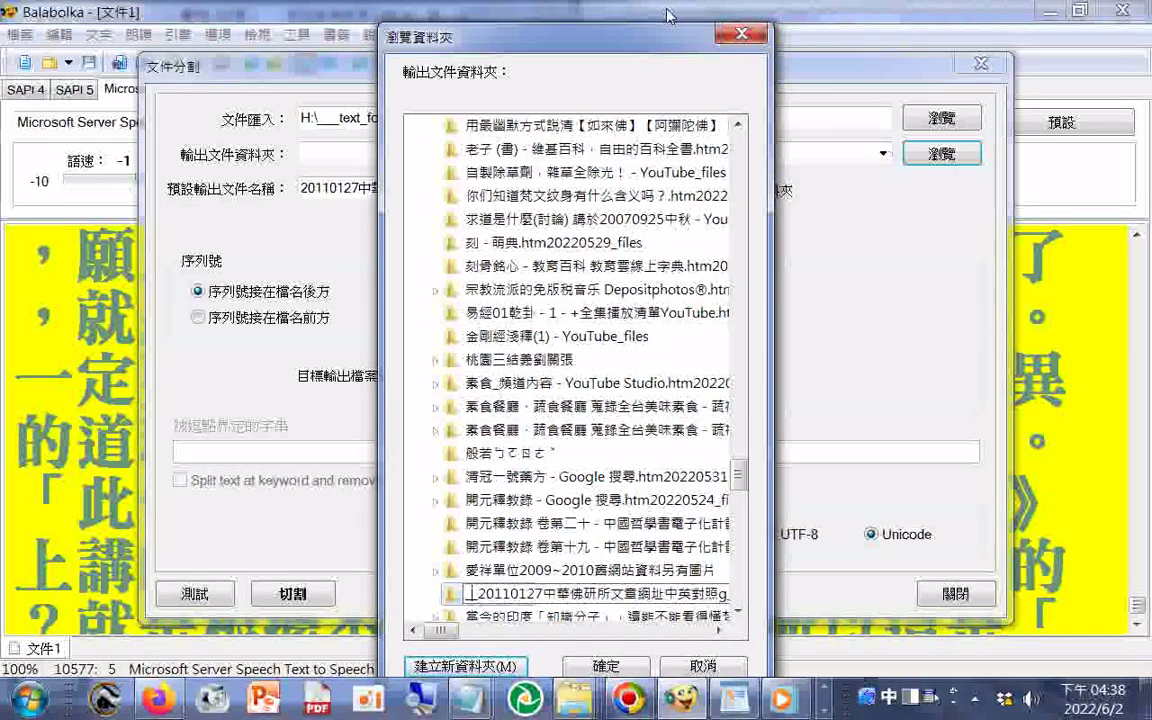
type("ㄏㄣ")
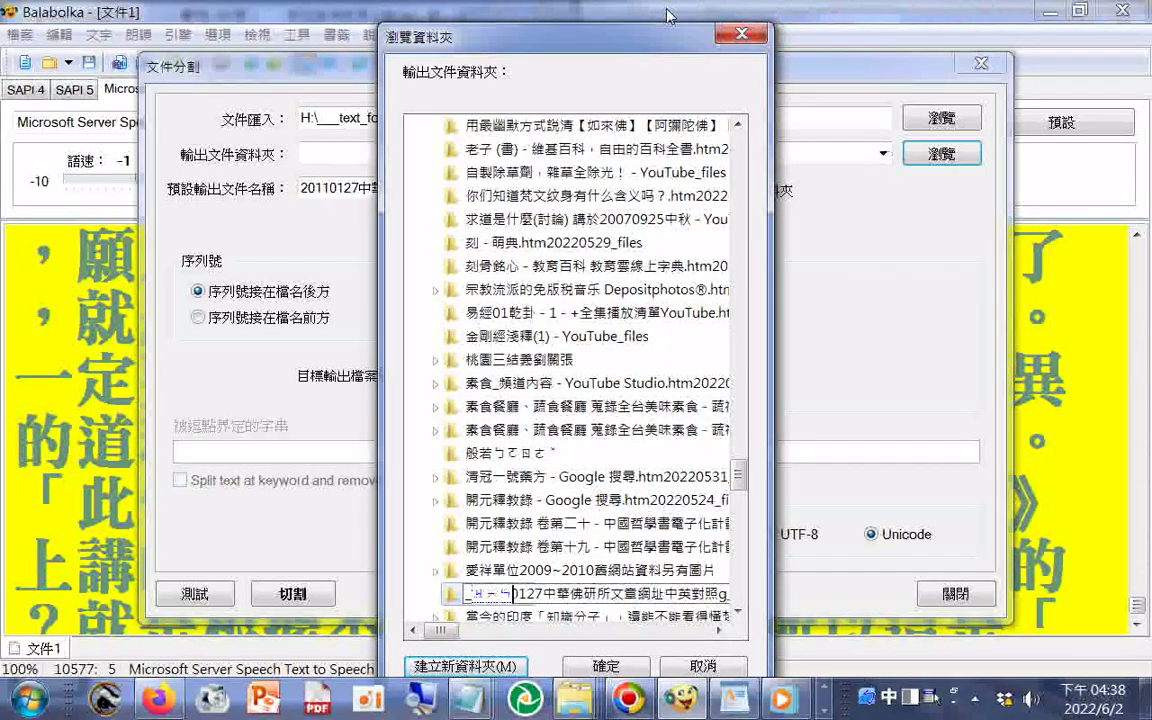
type("ˊˊㄐㄧㄢˋ")
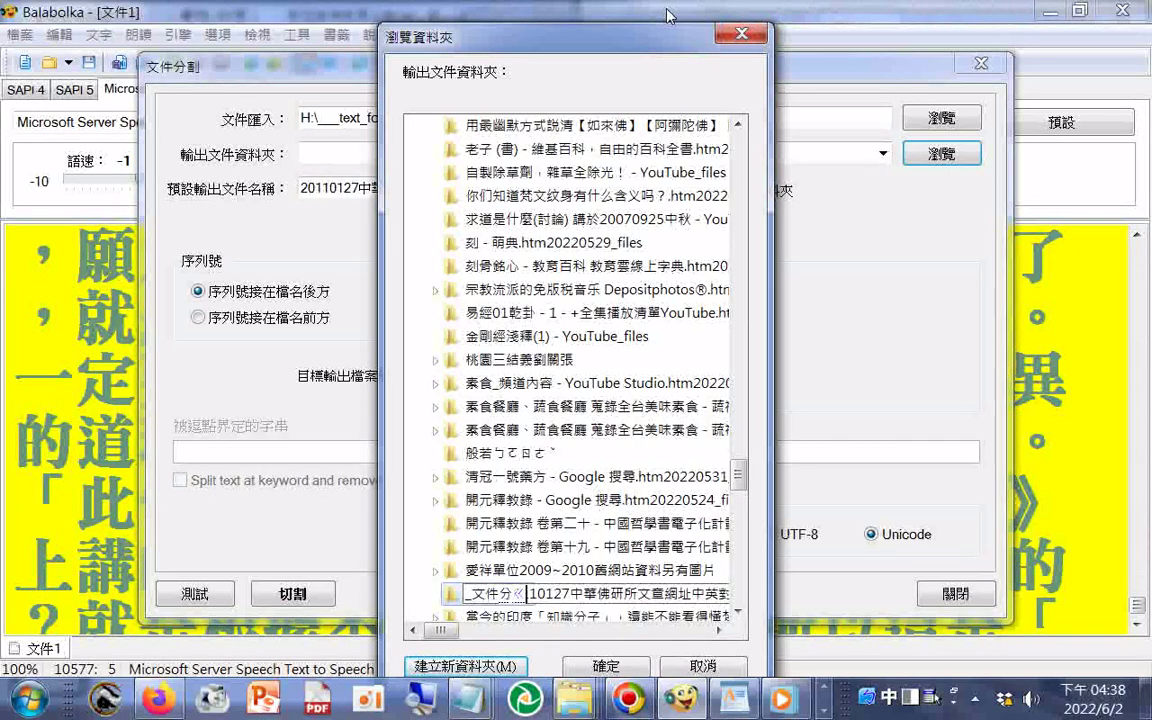
type("分ㄍㄜ")
key("space")
type("_")
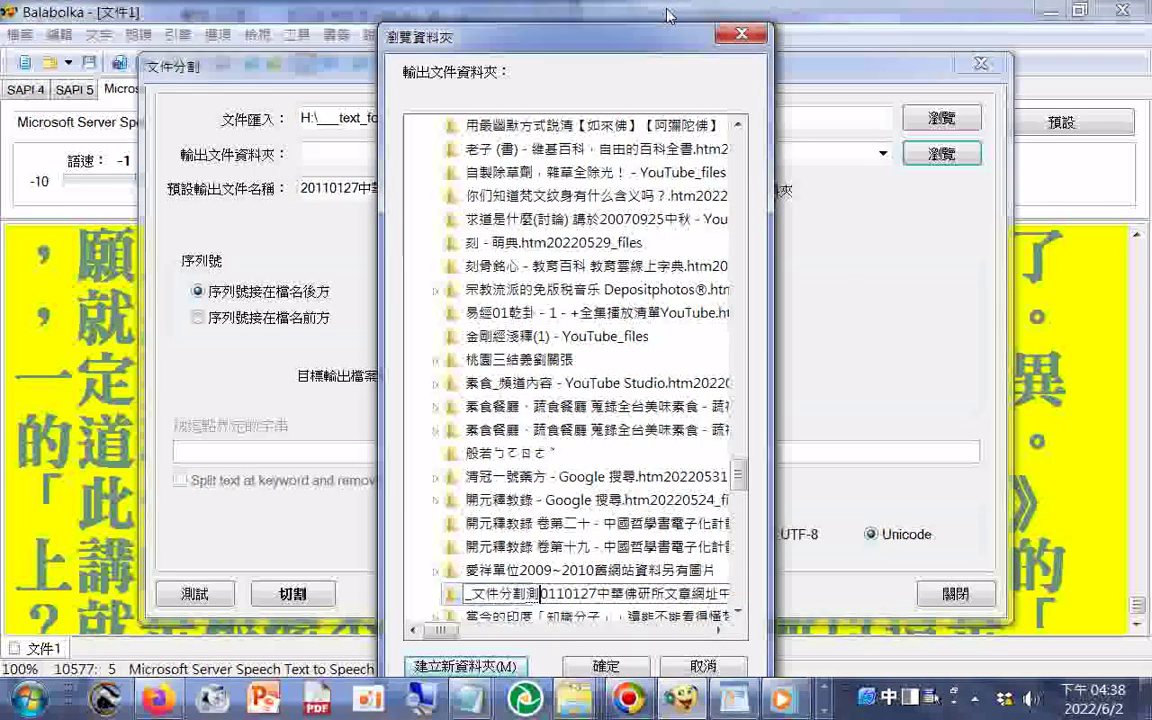
type("測試")
type("ㄊ")
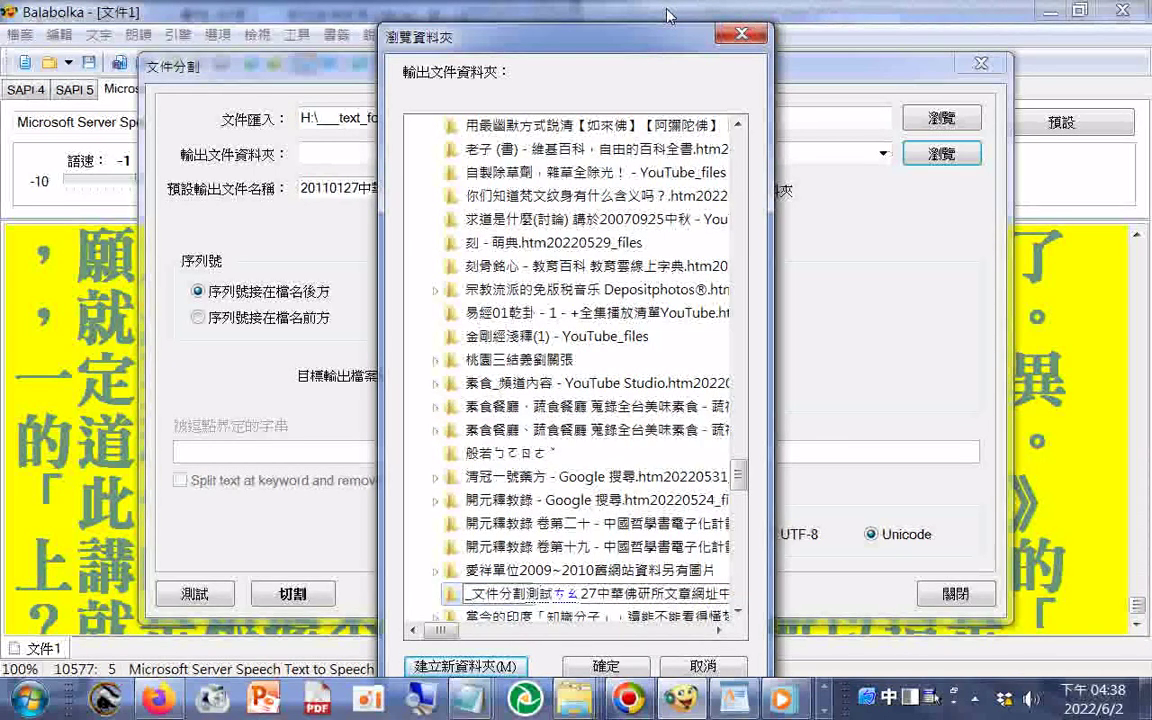
type("ˋㄅㄠ")
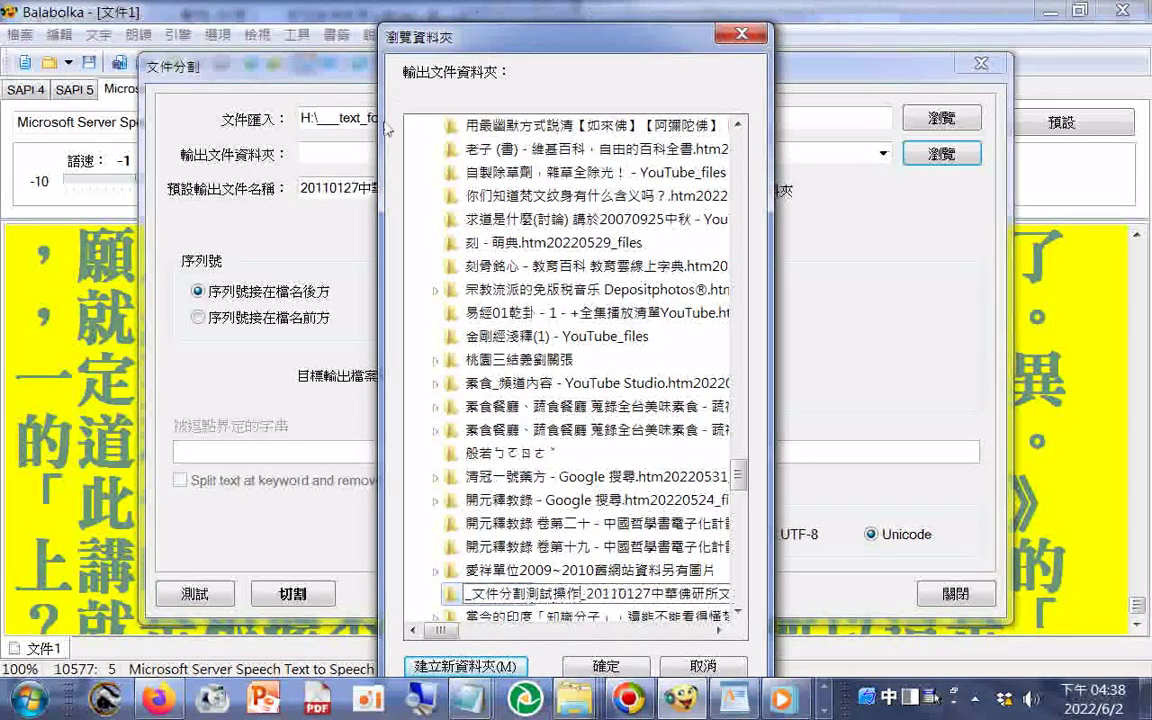
left_click(412, 548)
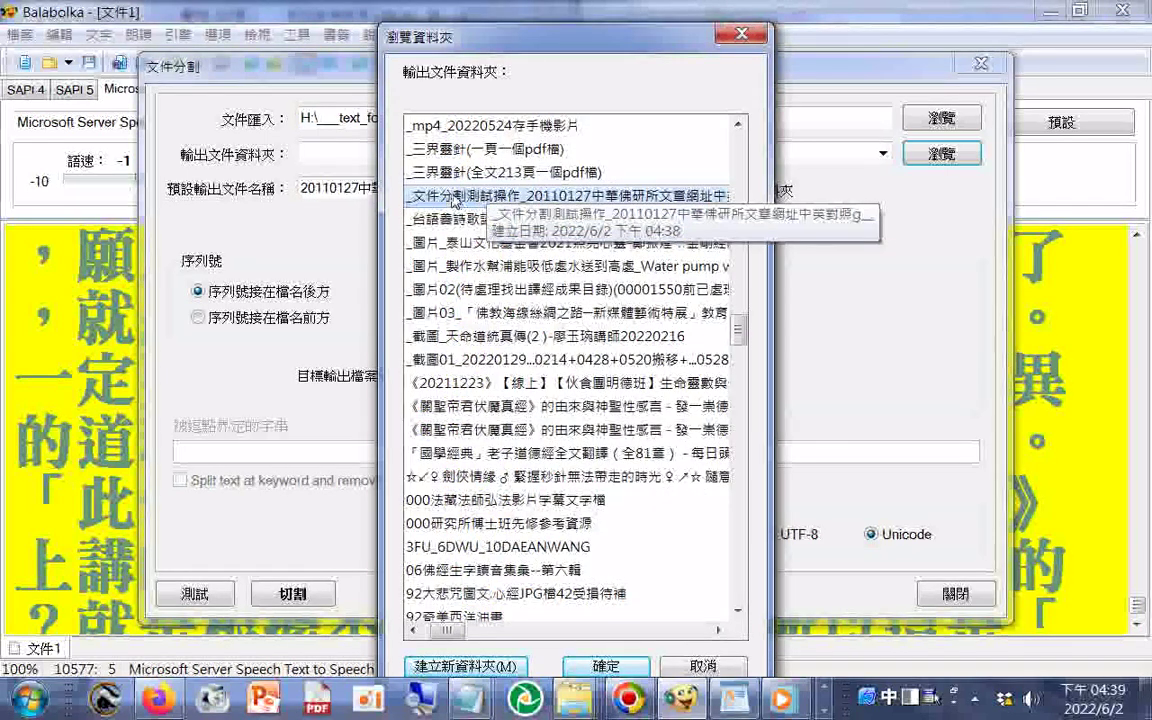
- Rename the folder by inserting 20220602 after its leading underscore and accept it as the output folder
right_click(455, 200)
key("m")
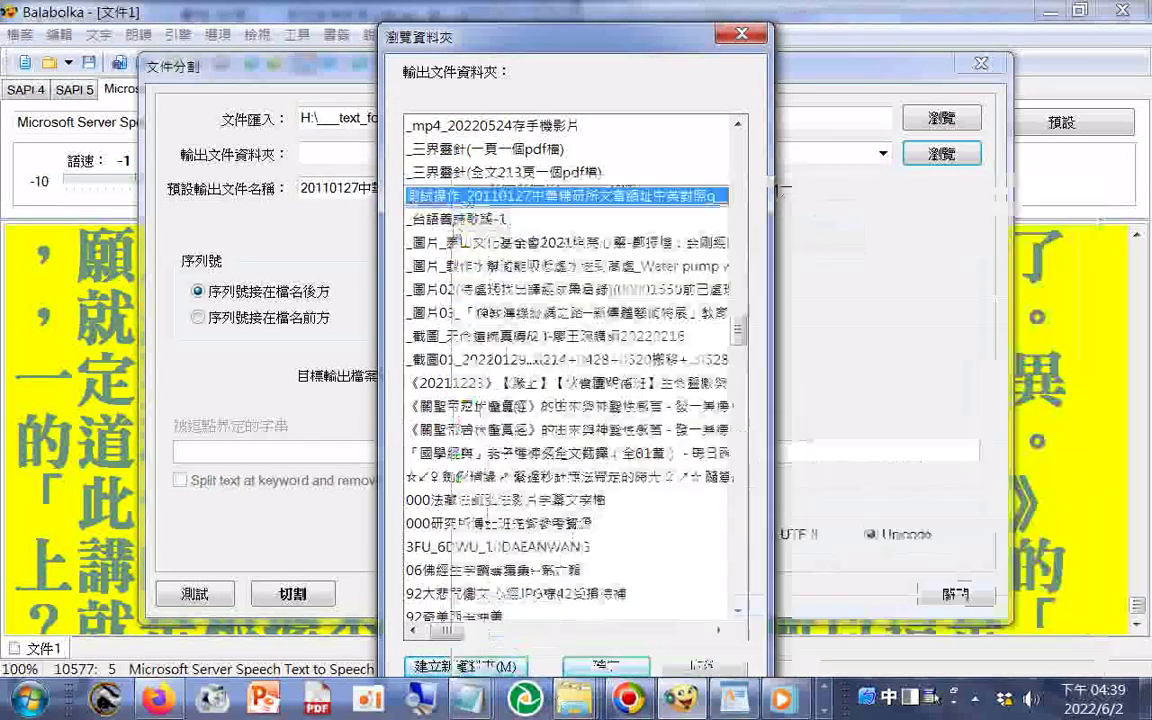
left_click_drag(440, 197, 407, 198)
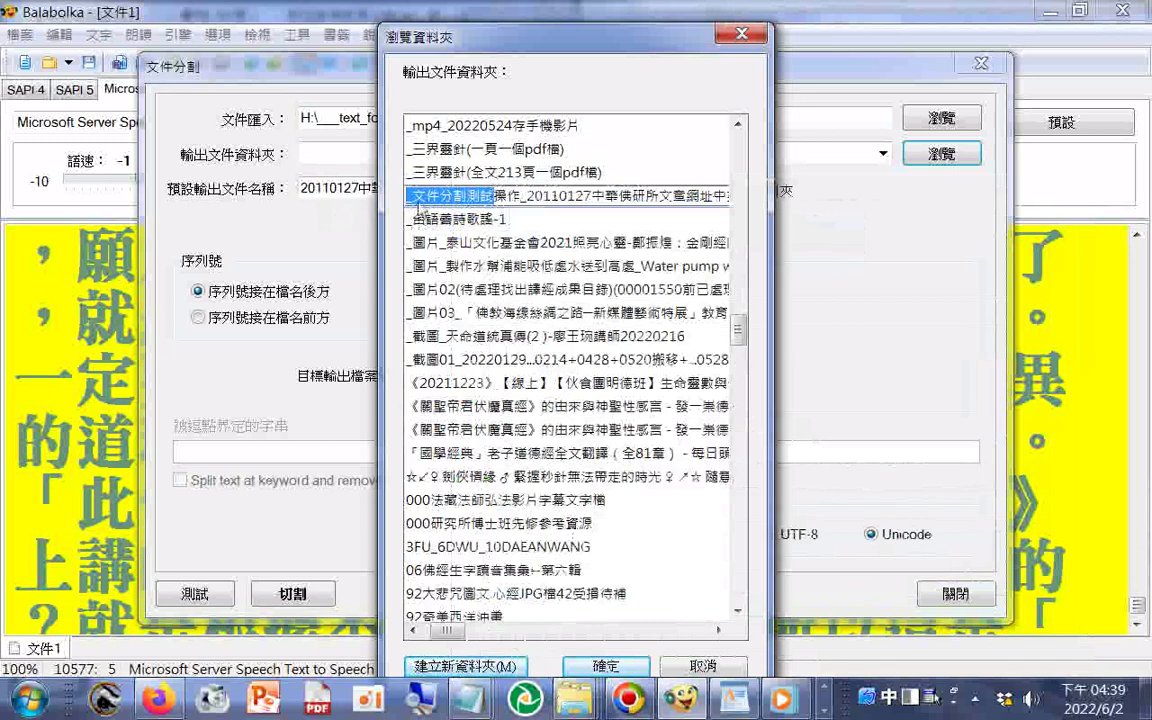
left_click(415, 200)
type("2022")
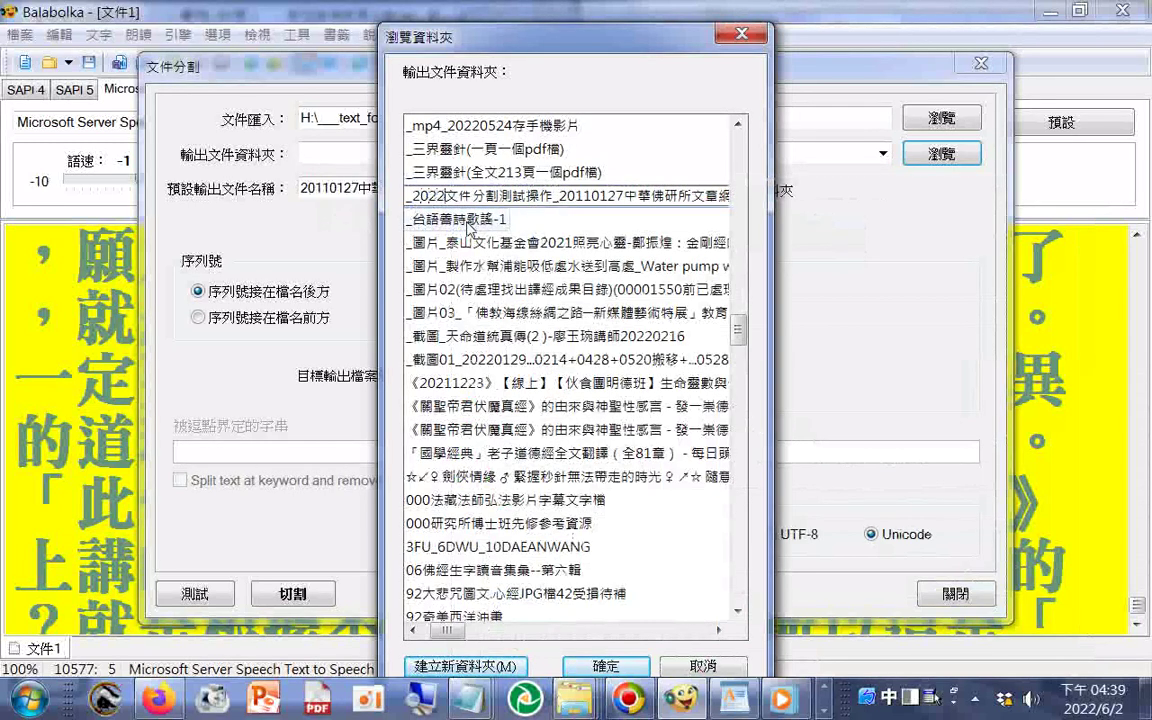
type("0")
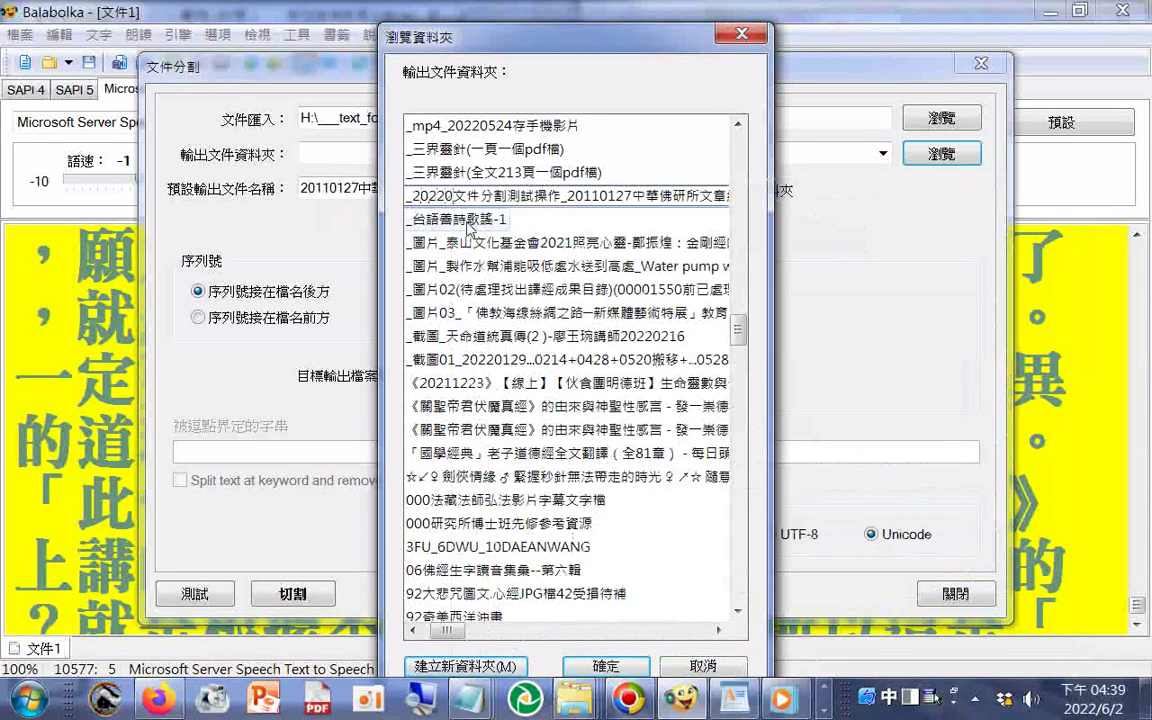
type("602")
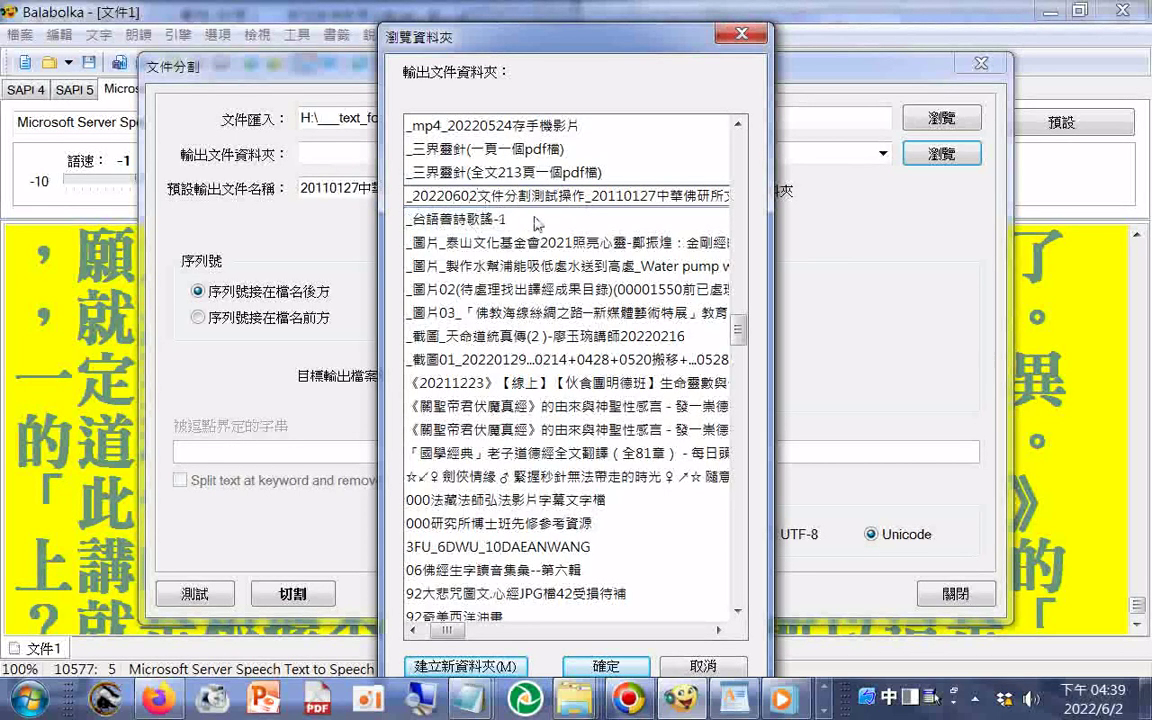
key("BackSpace")
key("BackSpace")
key("BackSpace")
key("BackSpace")
key("BackSpace")
key("BackSpace")
key("BackSpace")
key("BackSpace")
key("Return")
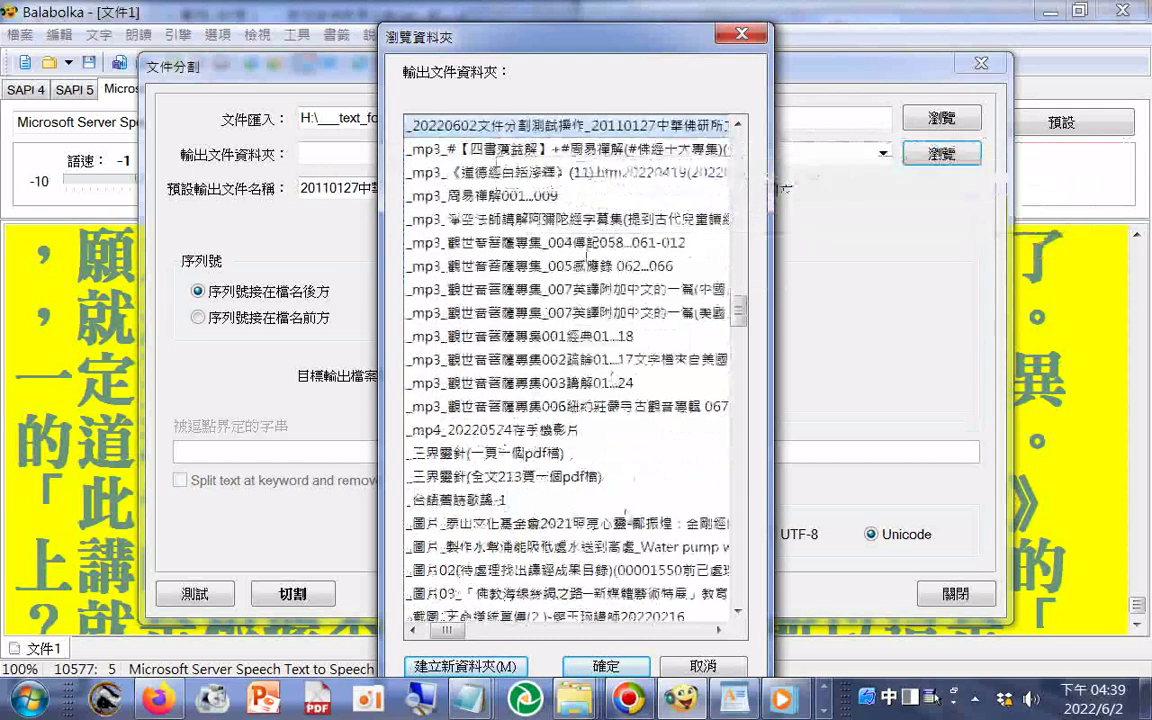
key("Return")
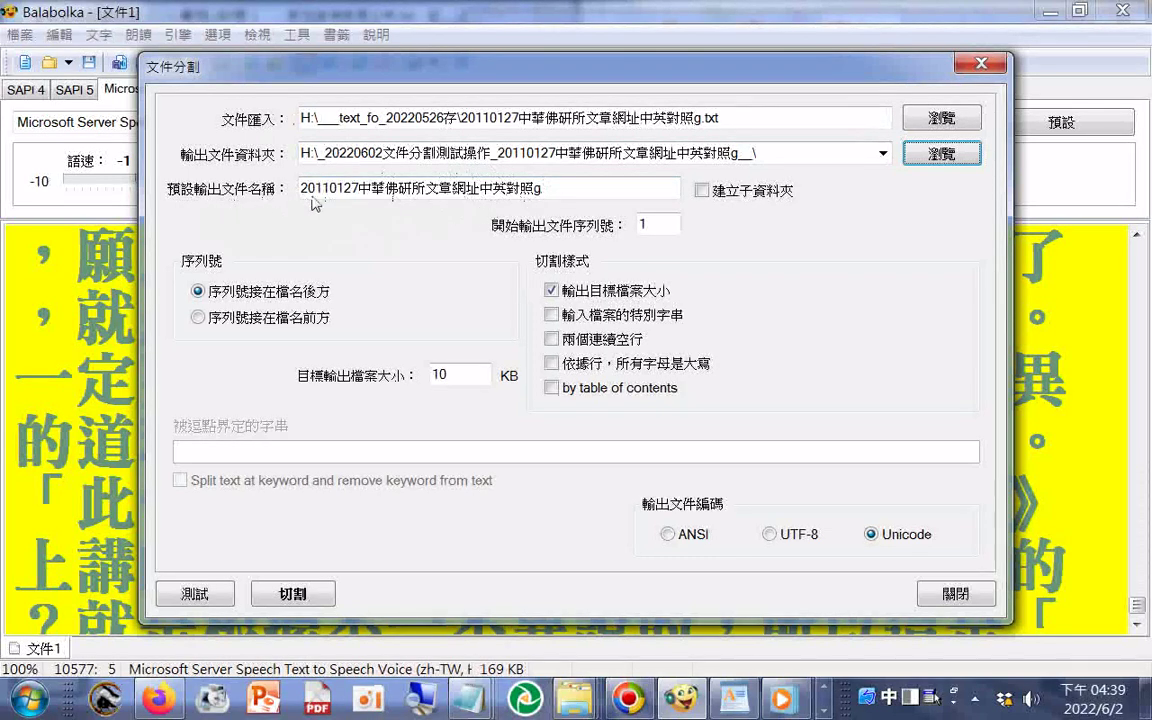
- Set the starting sequence number of the output files to 01
left_click(641, 226)
type("0")
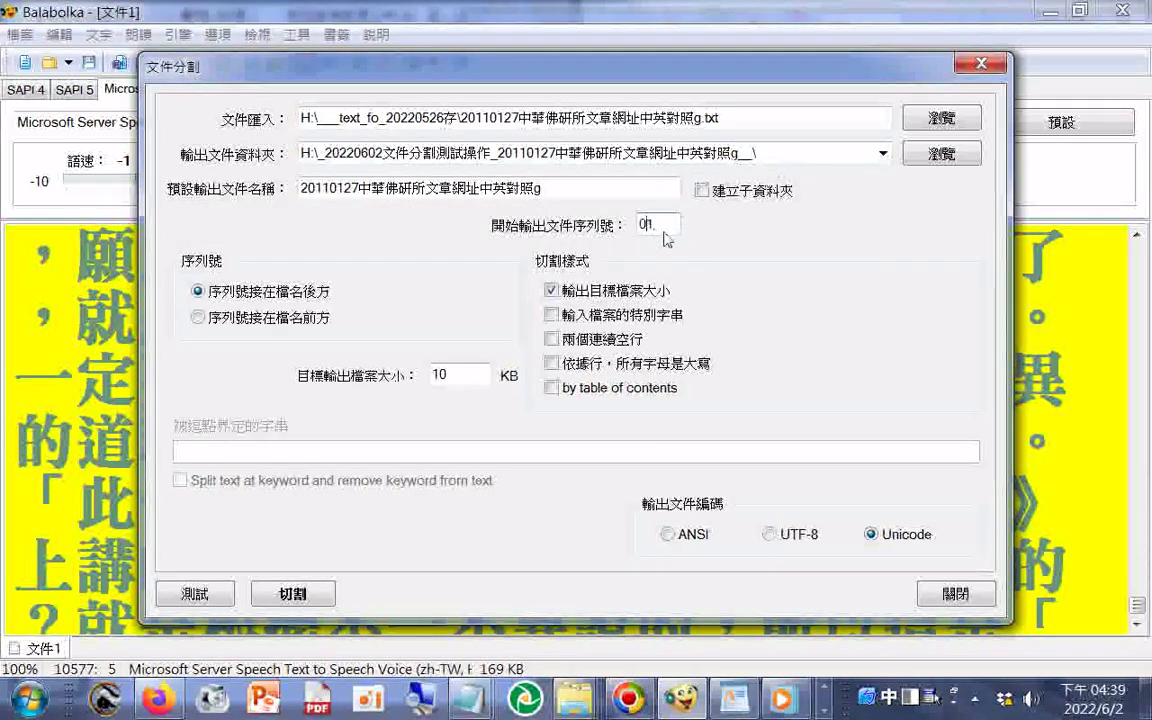
key("shift+Home")
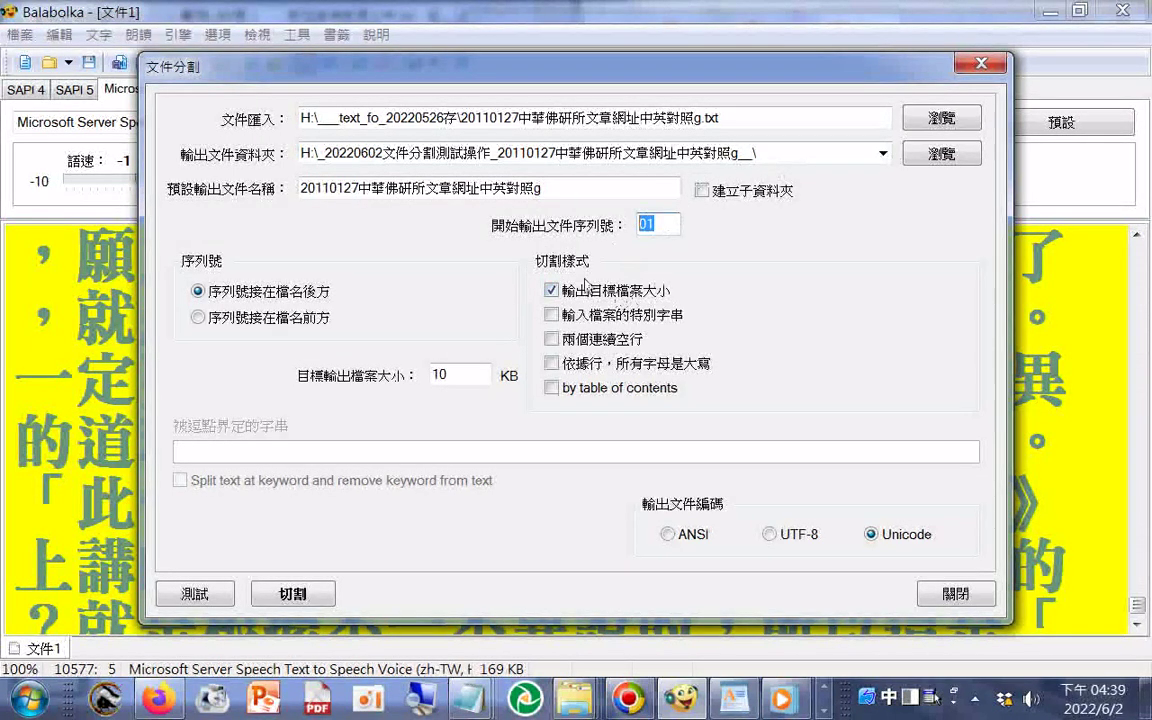
- Set the target output file size to 100 KB and test the approximate number of files
left_click(446, 375)
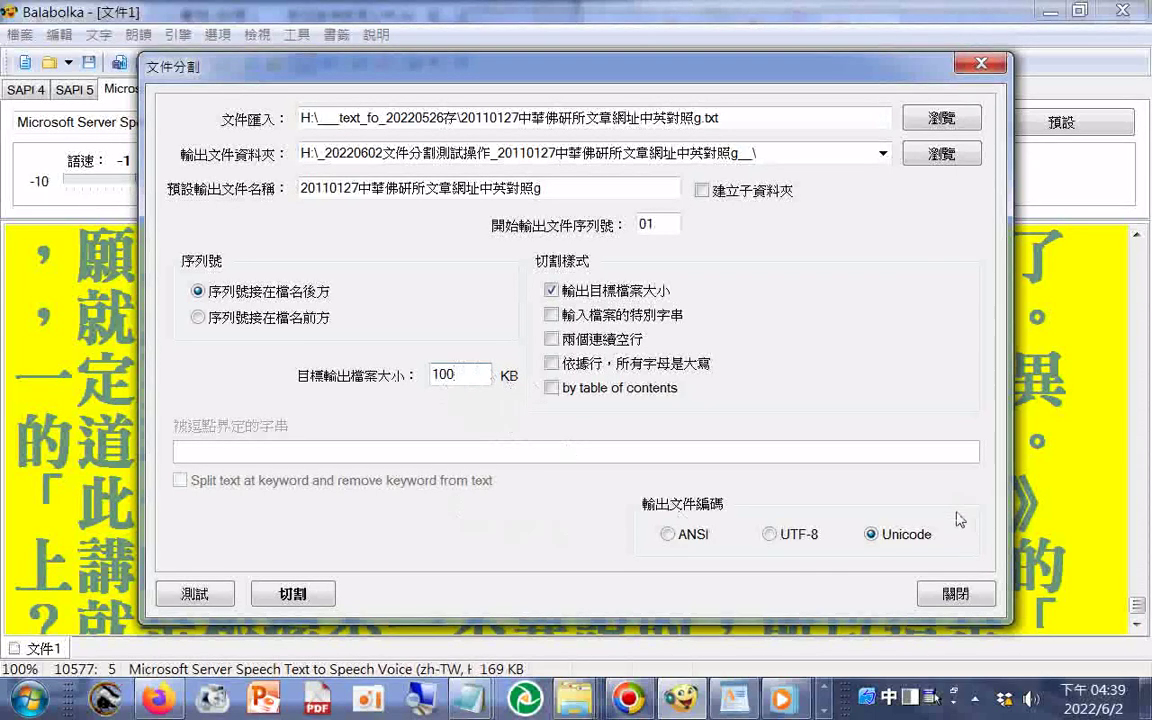
left_click(190, 594)
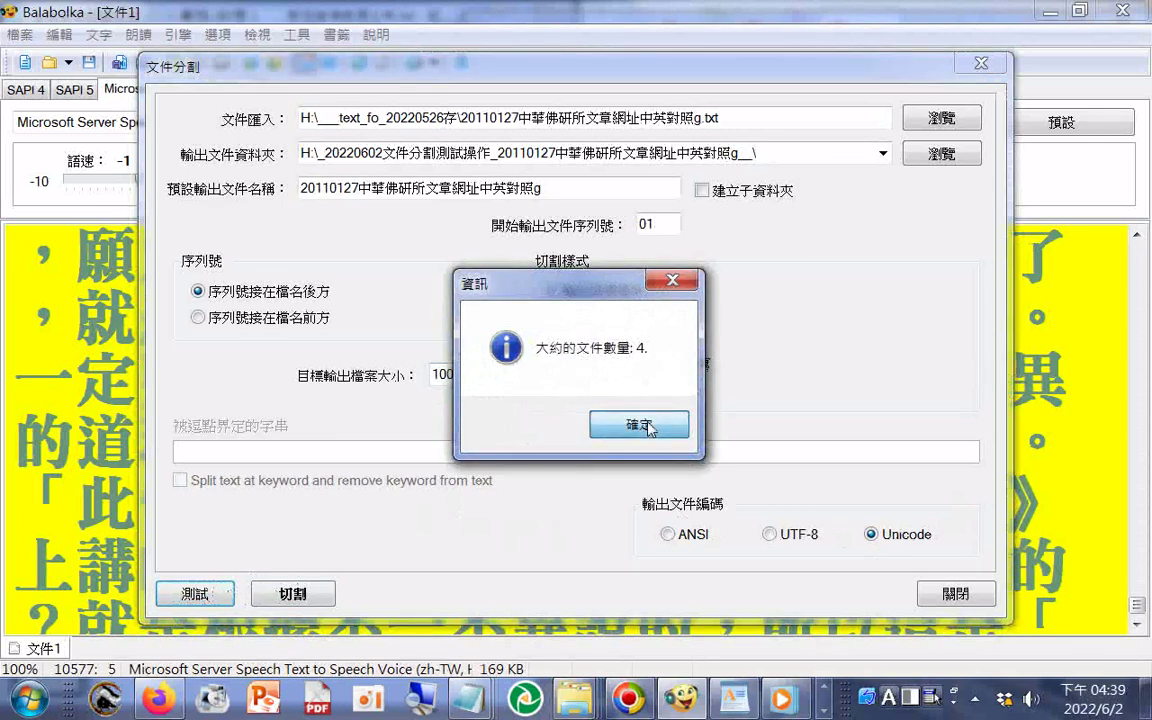
left_click(663, 428)
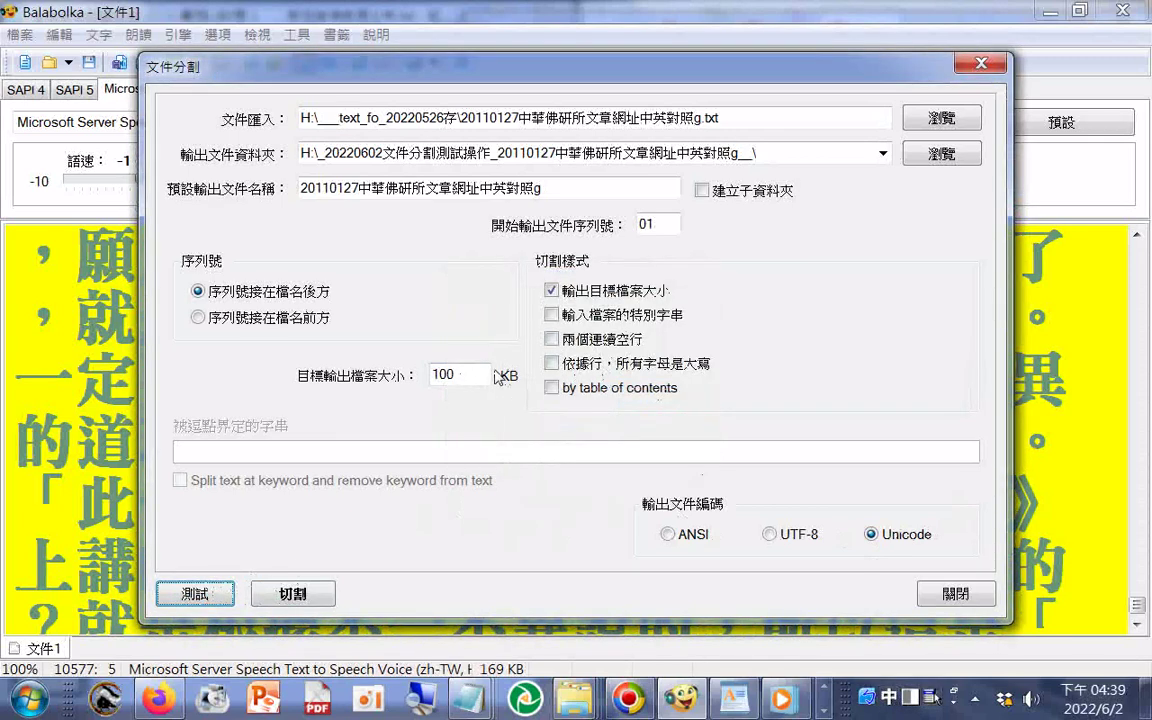
- Set the target output file size to 150 KB and test the approximate number of files
left_click(440, 380)
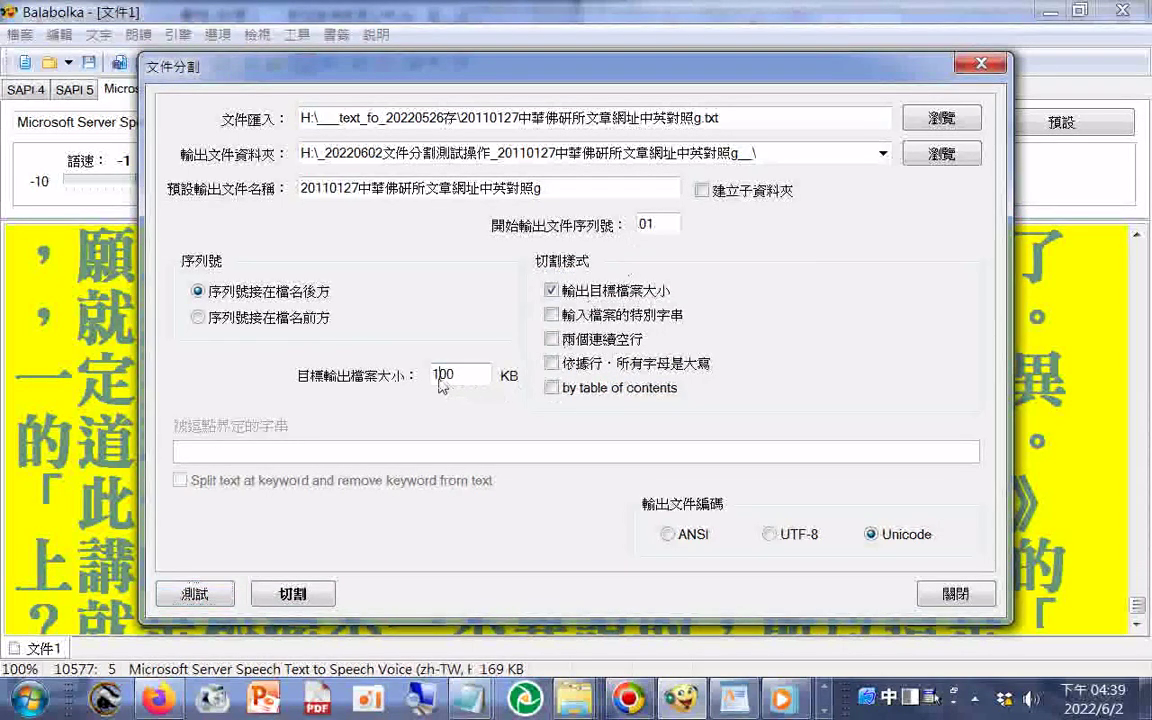
left_click_drag(440, 380, 432, 378)
left_click_drag(448, 384, 395, 396)
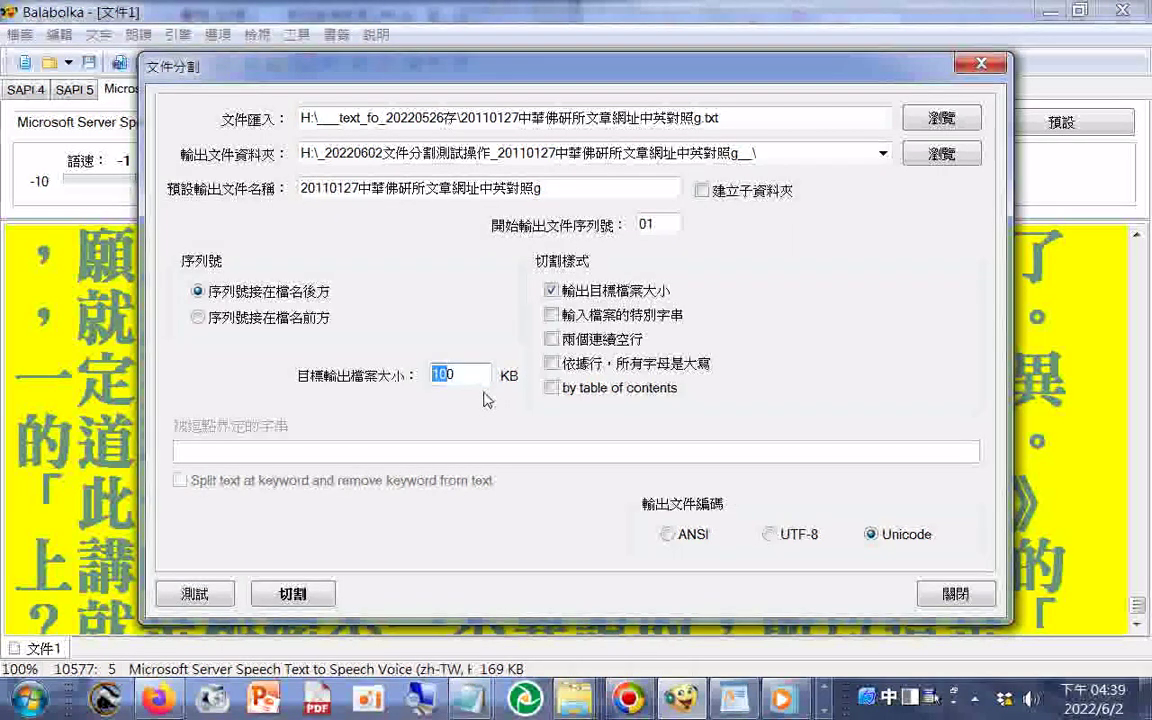
type("1")
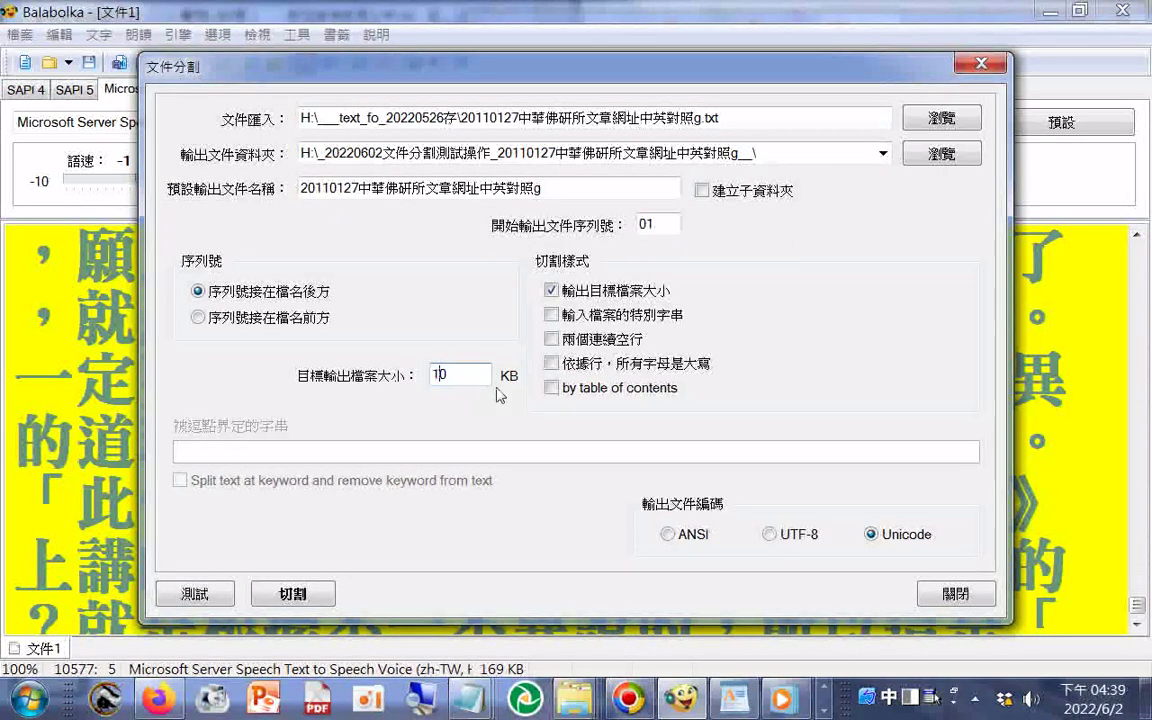
left_click(195, 595)
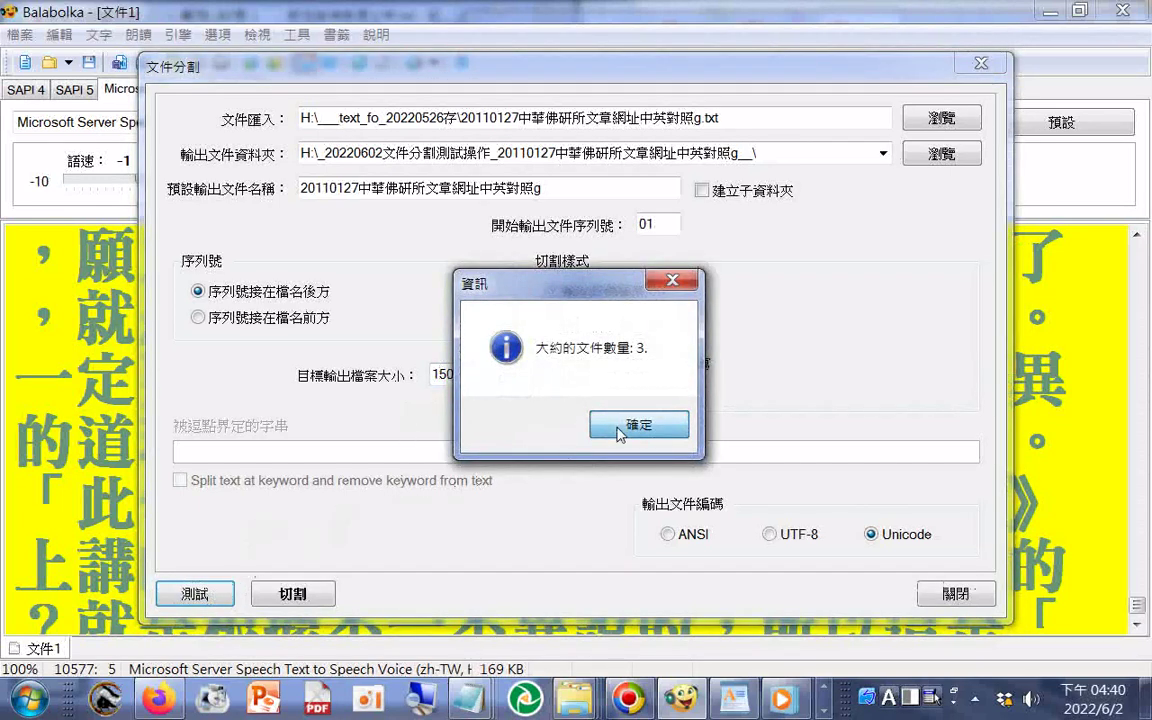
left_click(620, 430)
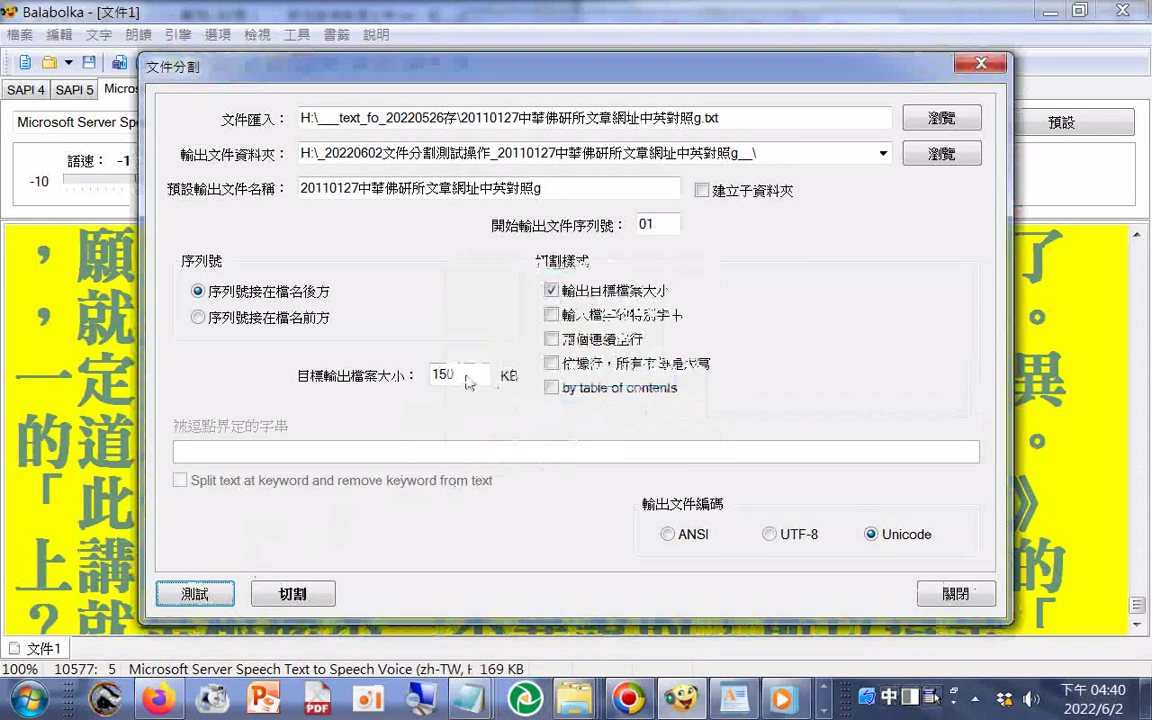
- Set the target output file size to 200 KB and test the approximate number of files
key("shift+Home")
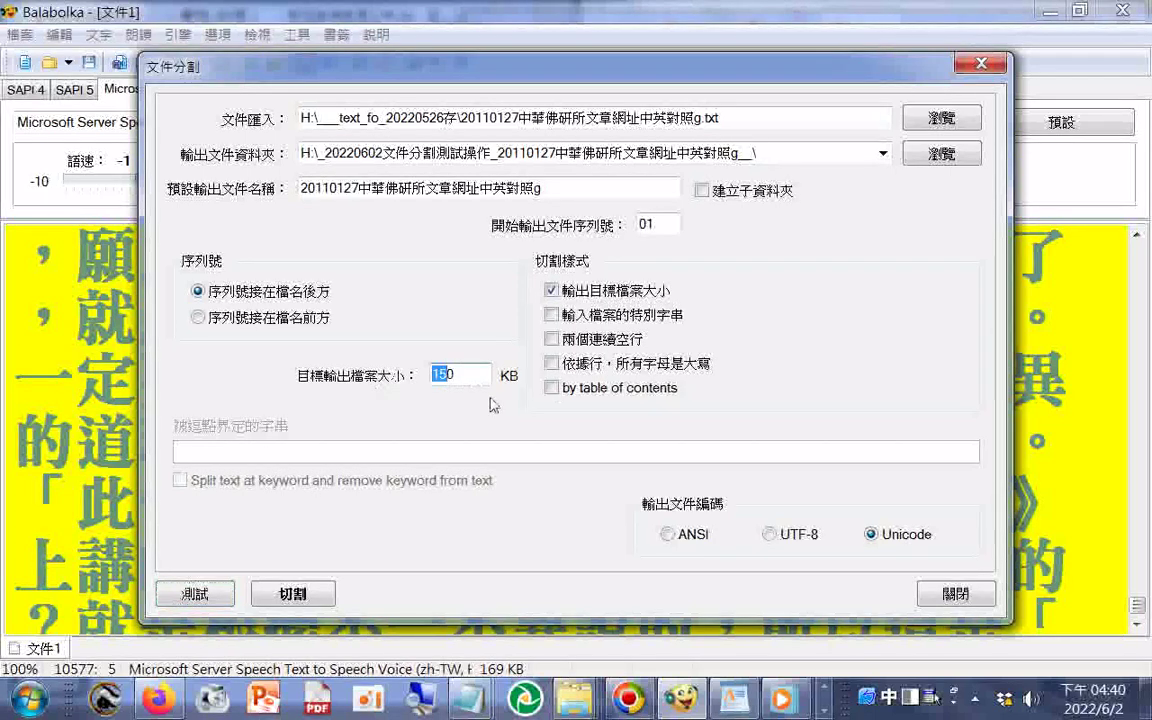
type("200")
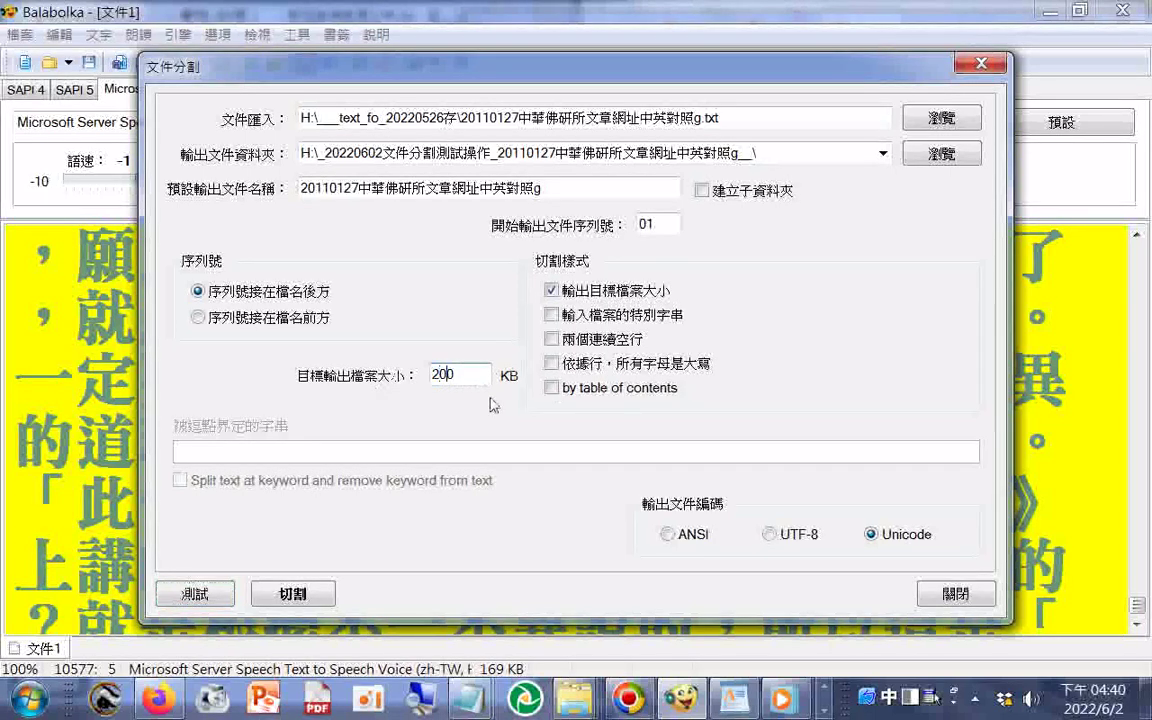
left_click(193, 600)
left_click(588, 428)
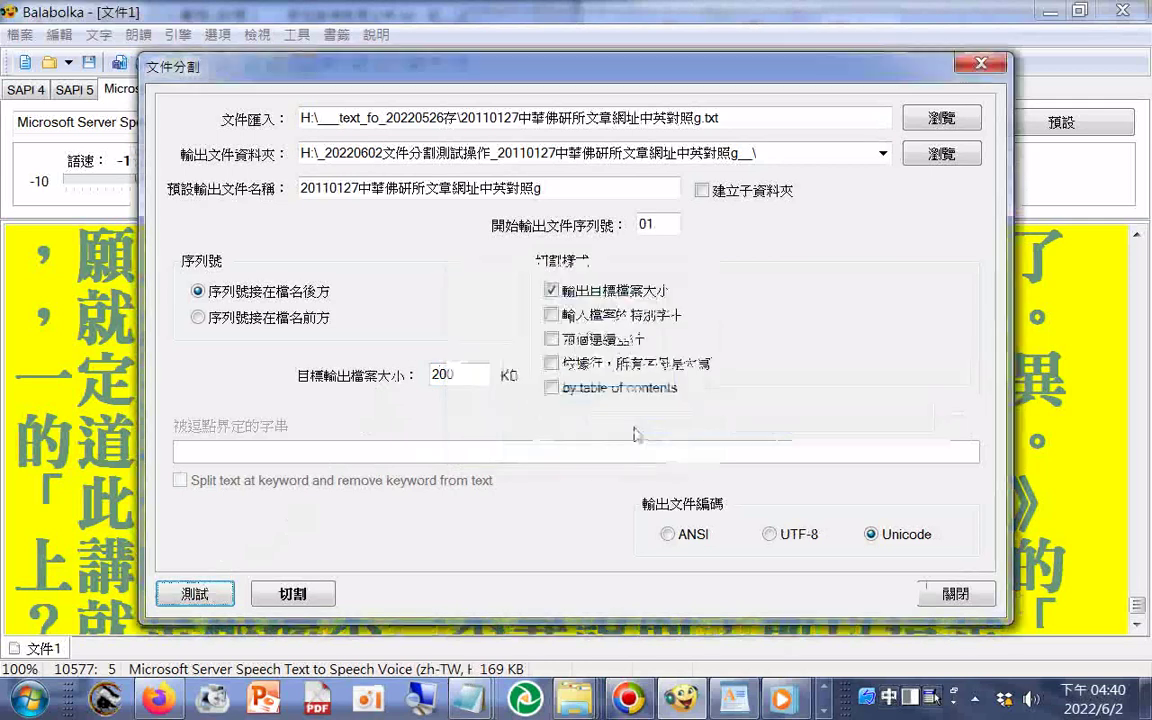
- Set the target output file size to 300 KB and test the approximate number of files
left_click(474, 382)
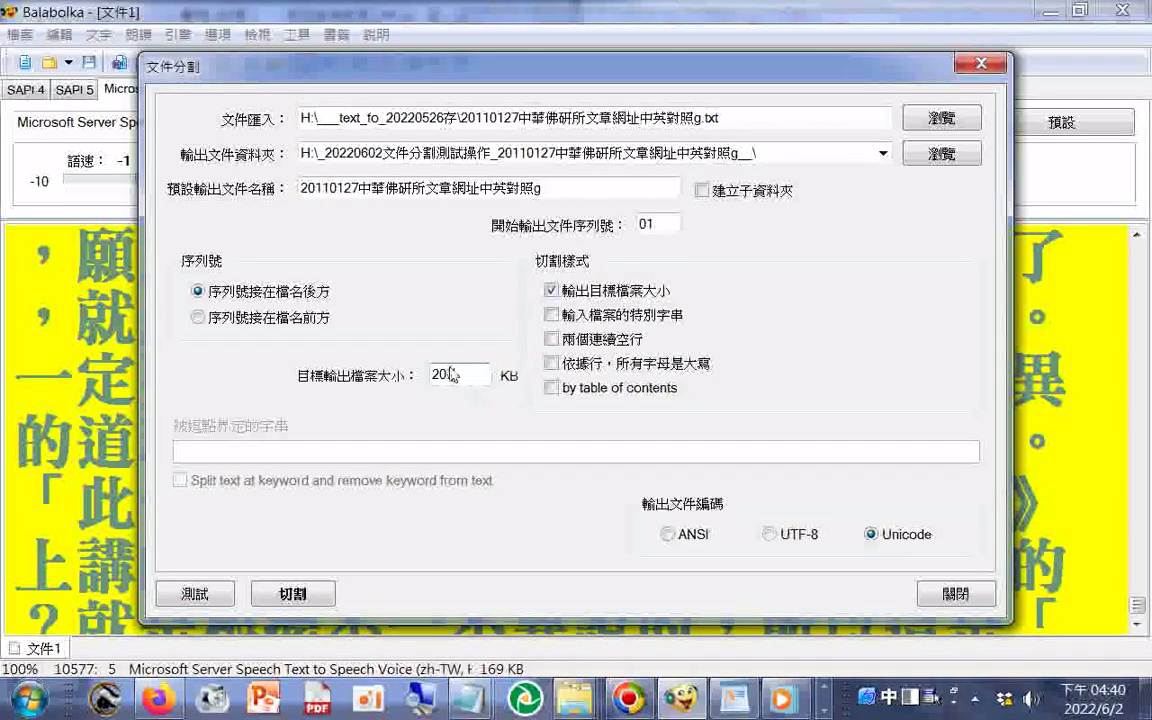
left_click_drag(442, 378, 413, 376)
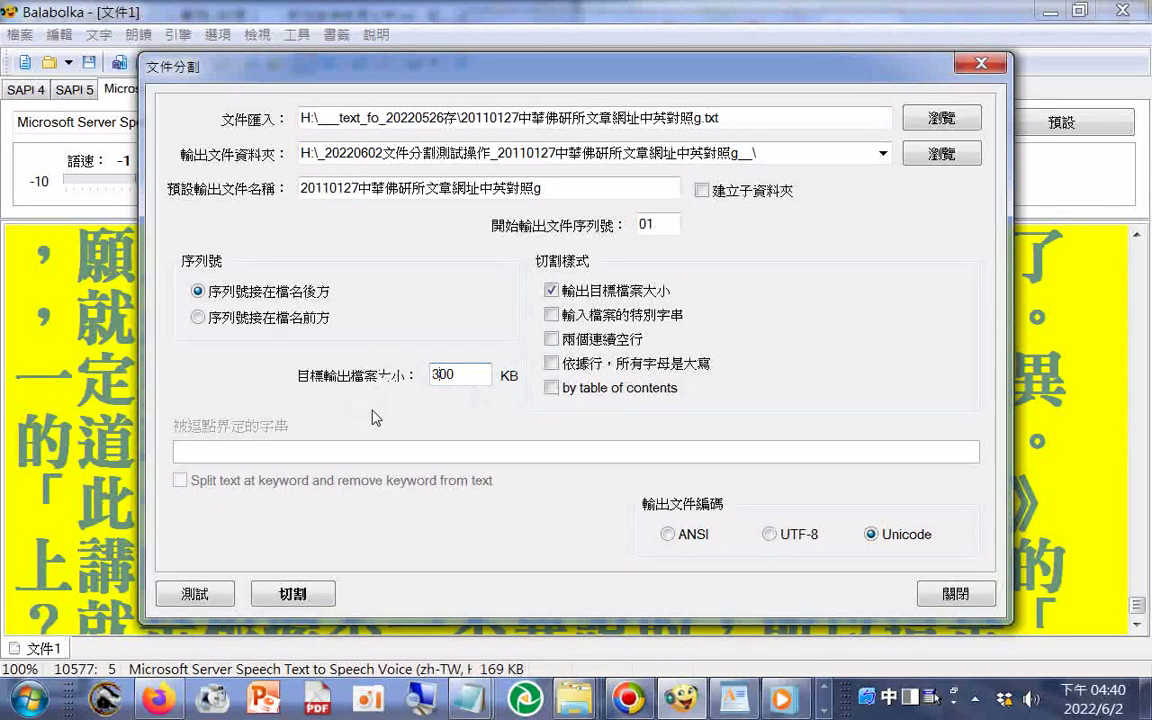
left_click(200, 596)
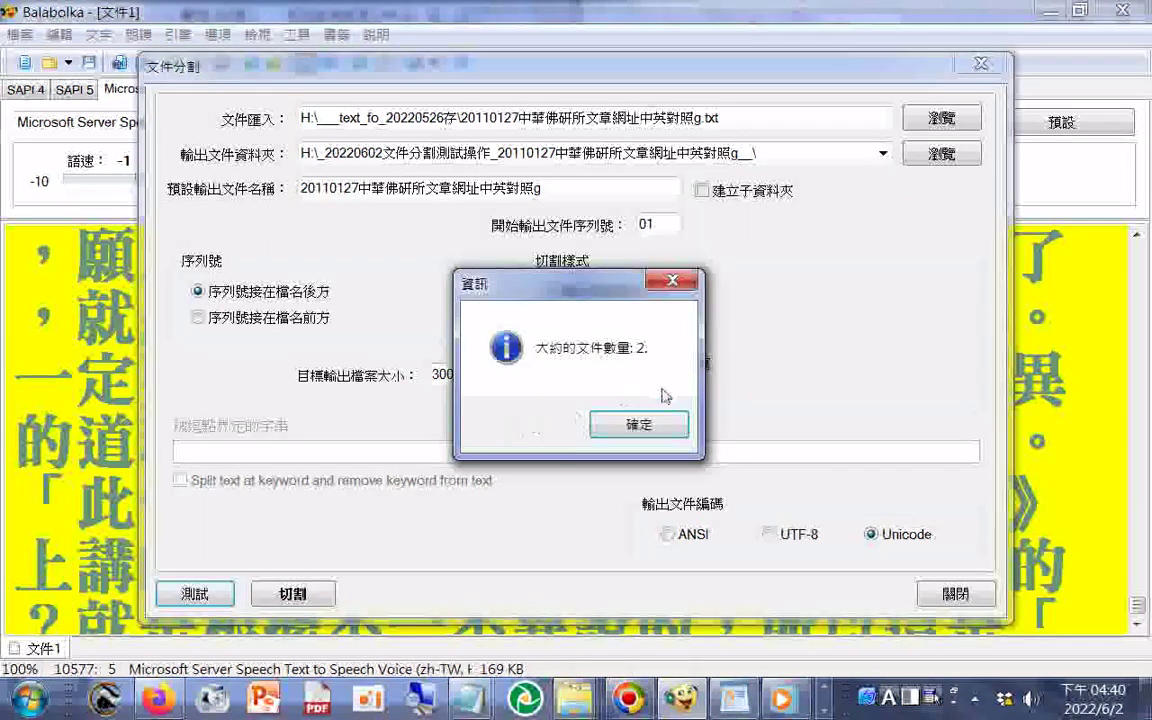
left_click(683, 430)
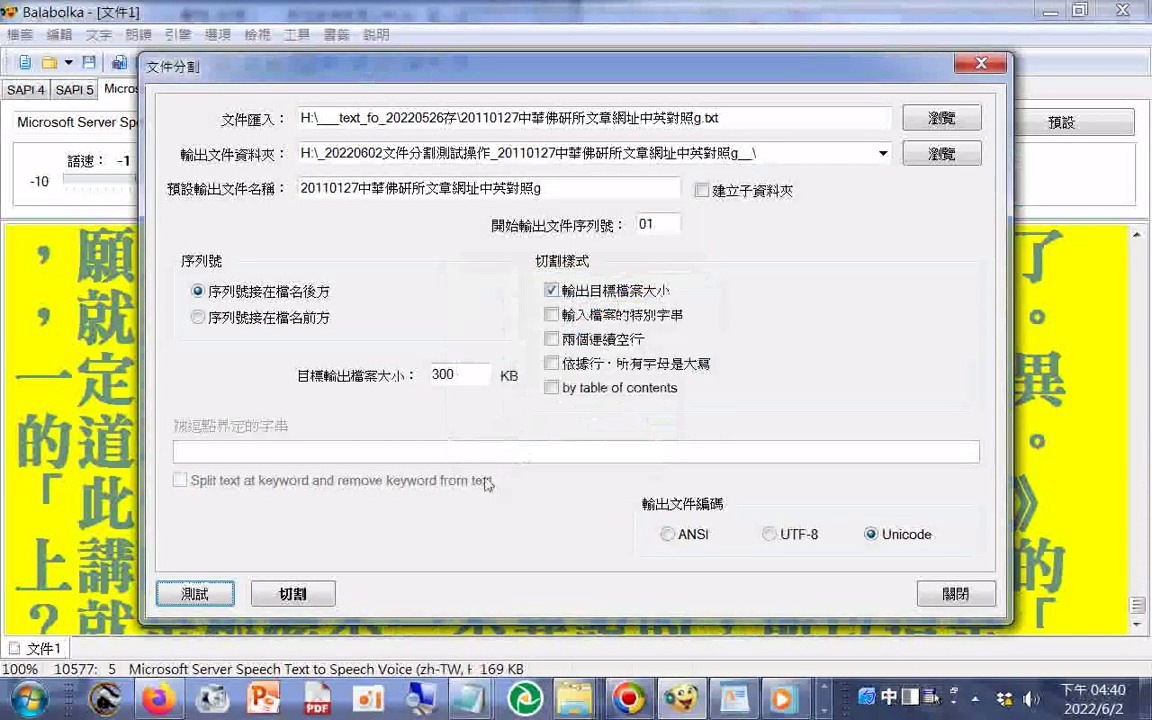
- Split the text file with both proposed parts kept checked and dismiss the closing message
left_click(296, 595)
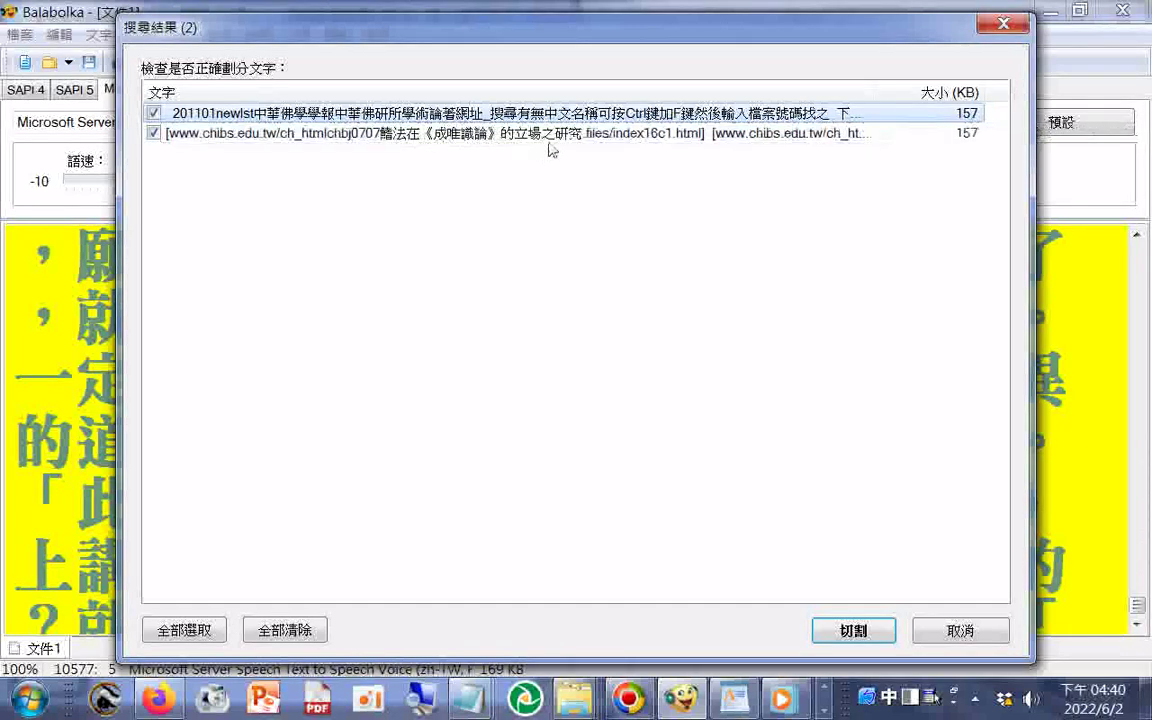
left_click(864, 636)
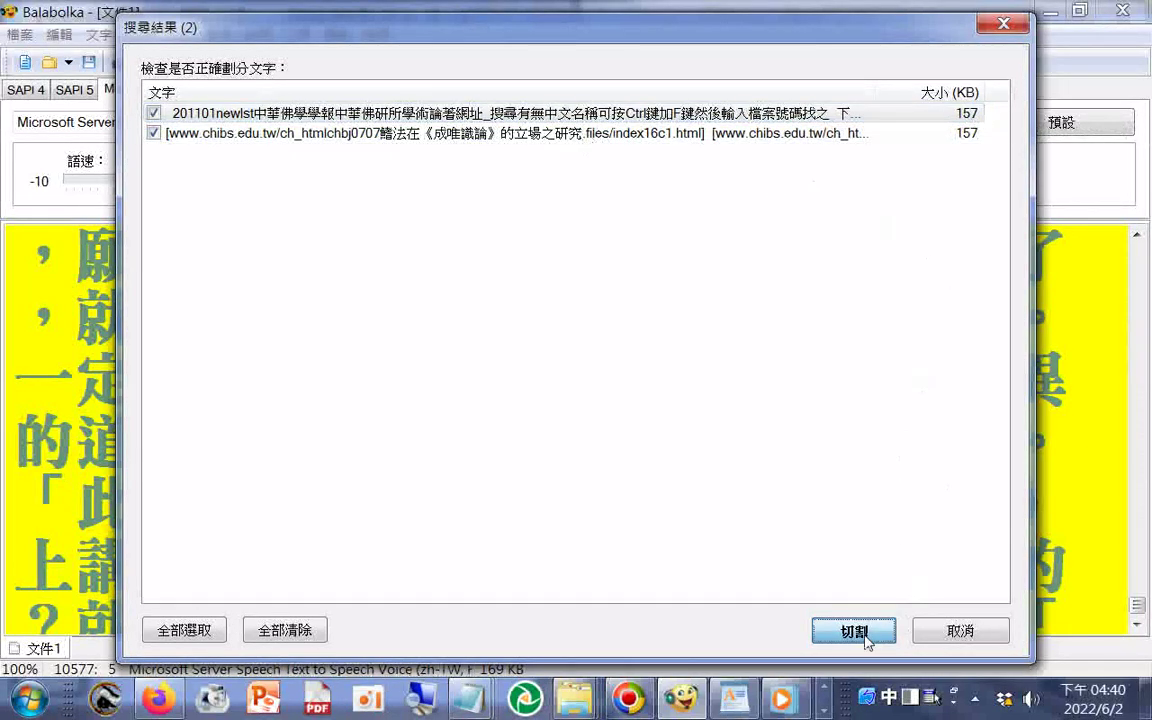
left_click(620, 427)
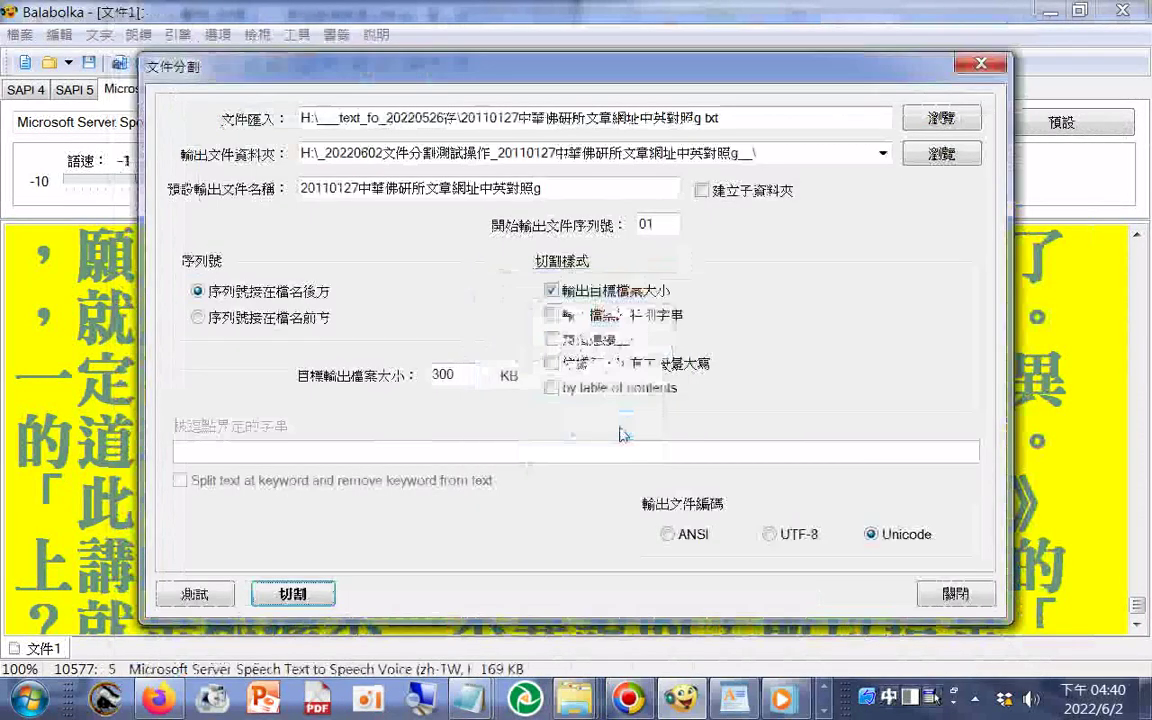
left_click(942, 154)
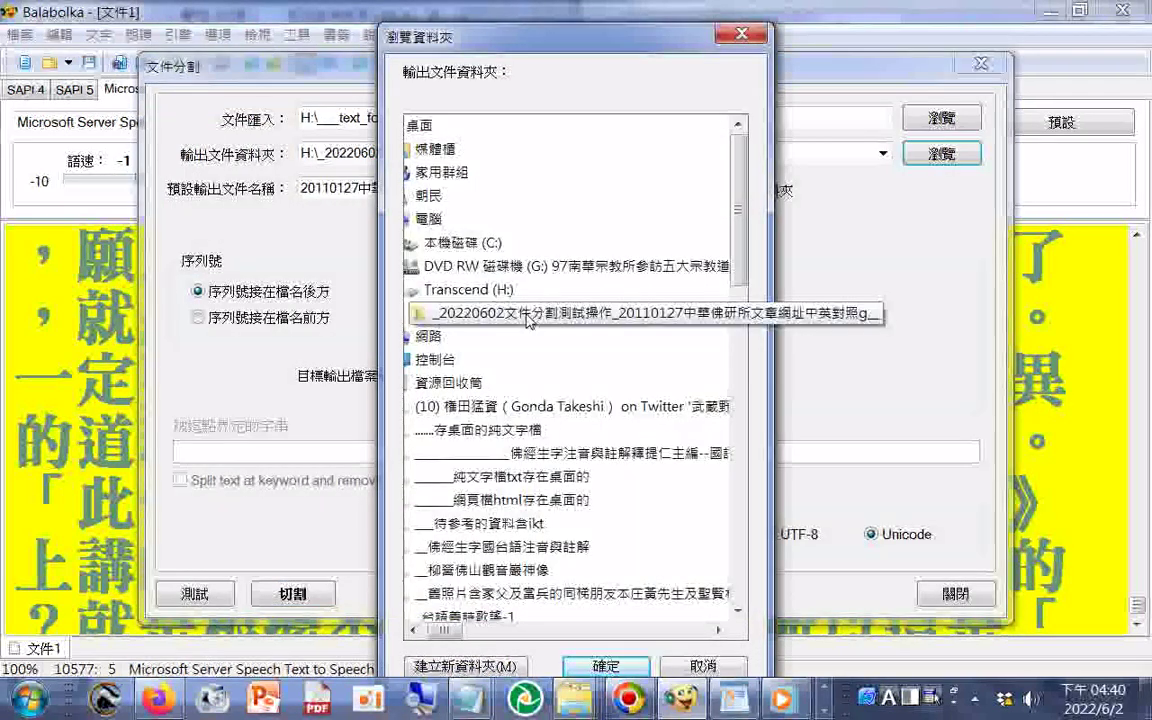
right_click(440, 313)
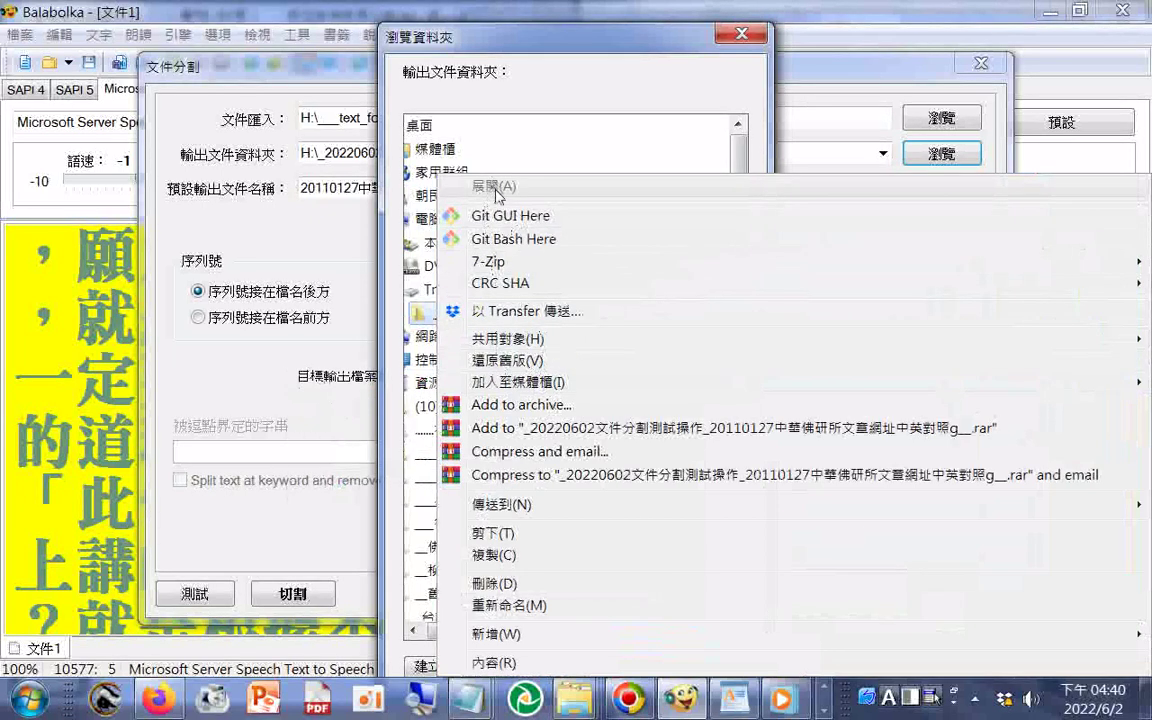
right_click(418, 319)
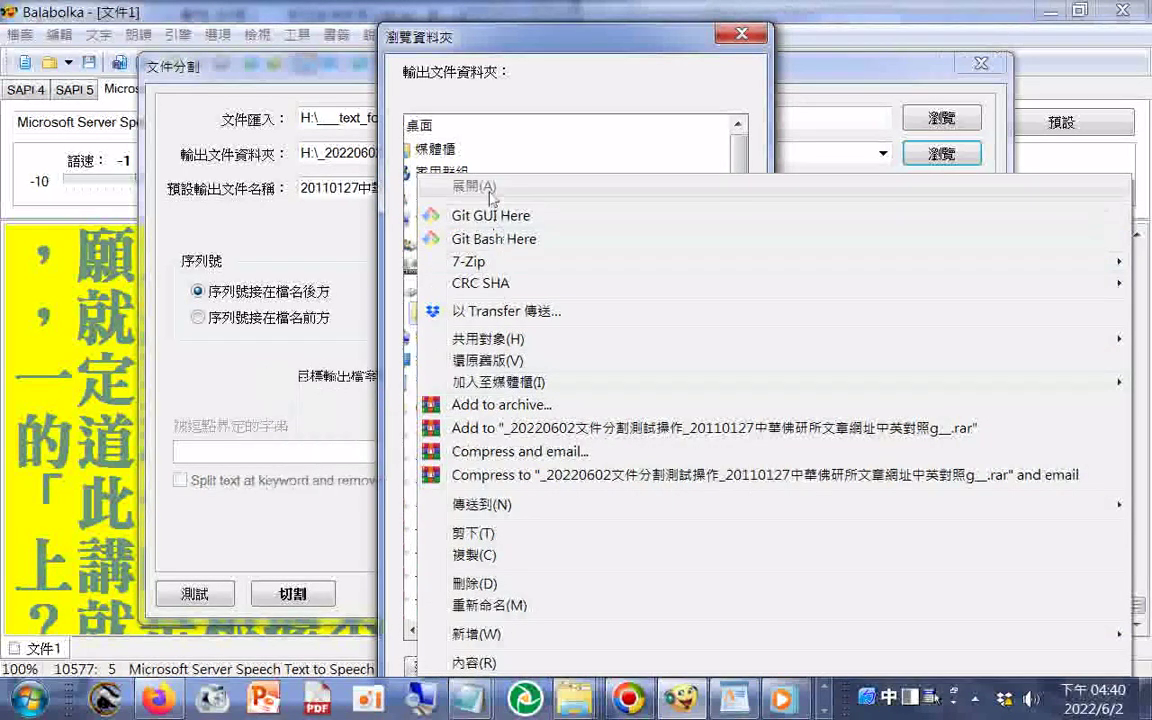
- Switch to Windows Explorer, open the _20220602文件分割測試操作_20110127中華佛研所文章網址中英對照g__ folder on drive H:, and preview both split text files
left_click(575, 698)
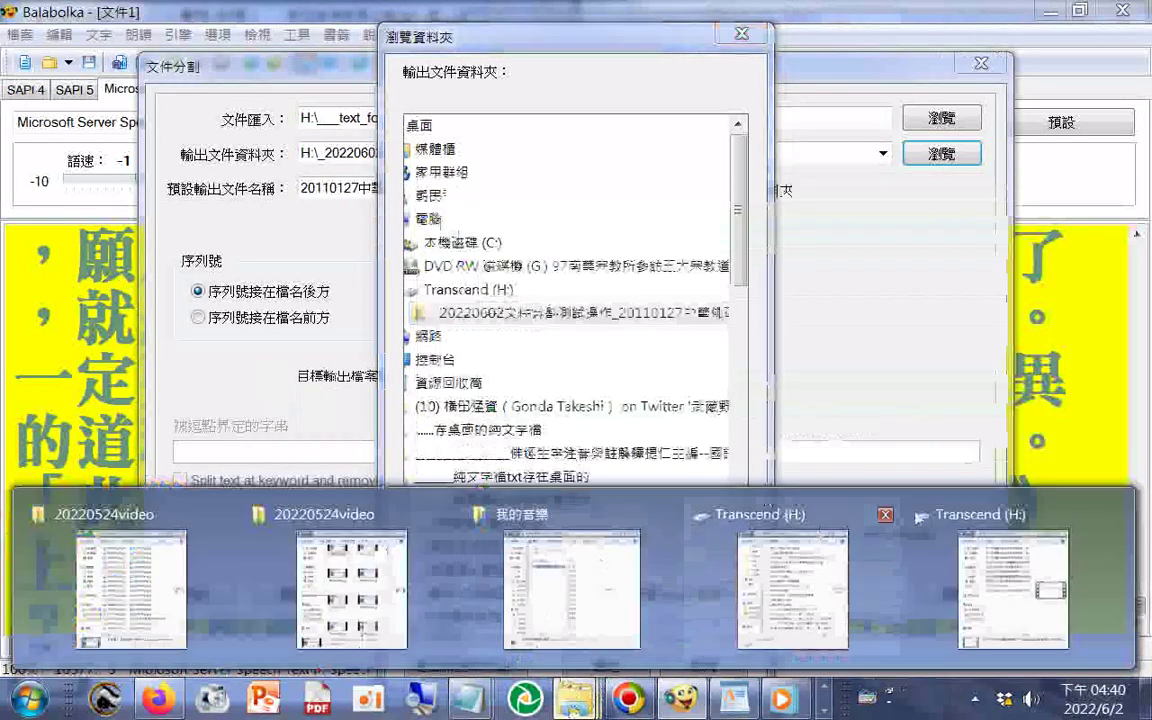
left_click(1013, 590)
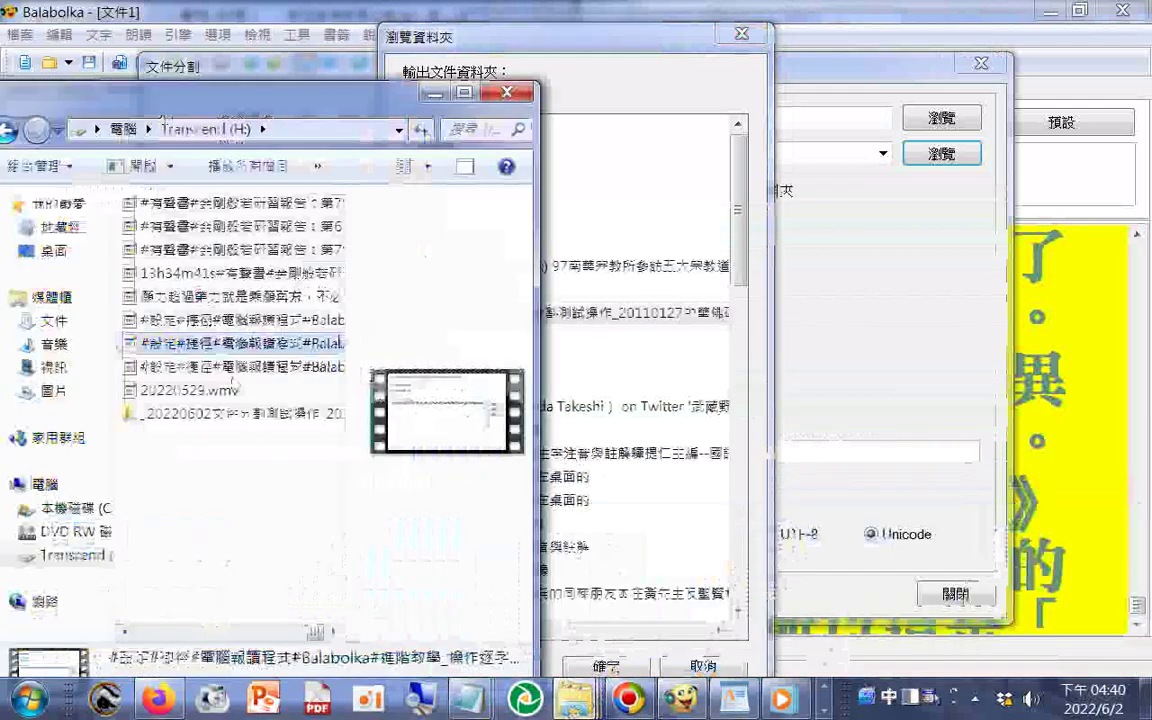
double_click(190, 414)
left_click(200, 234)
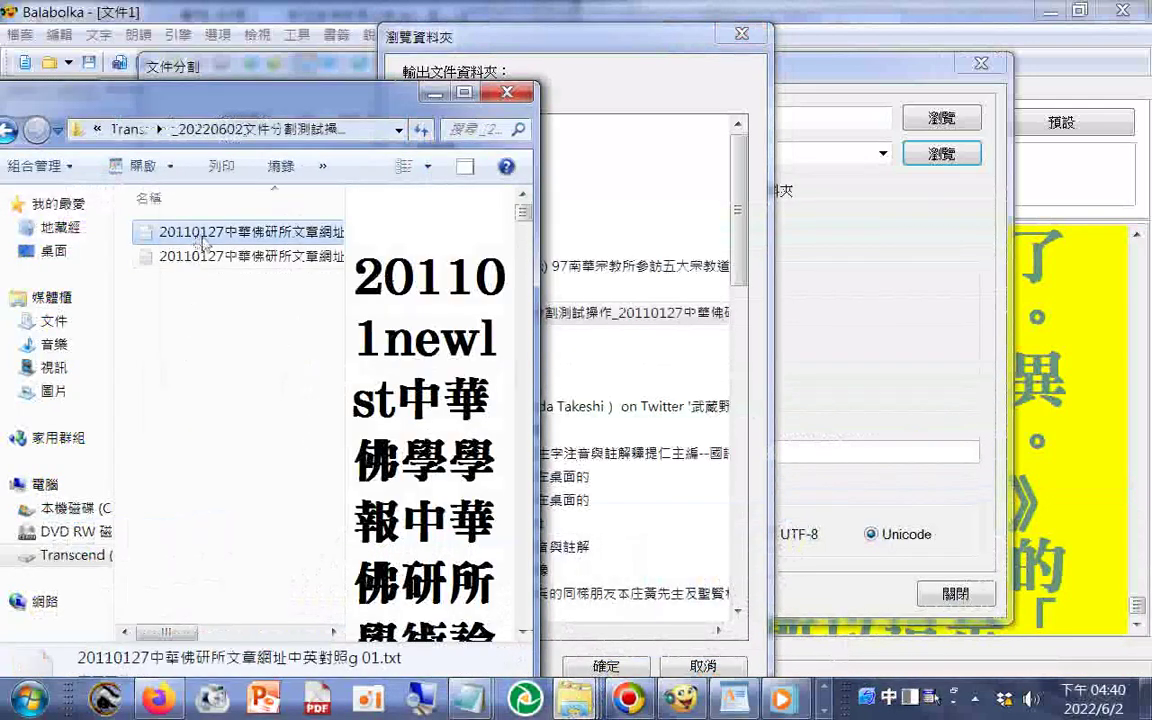
left_click(207, 256)
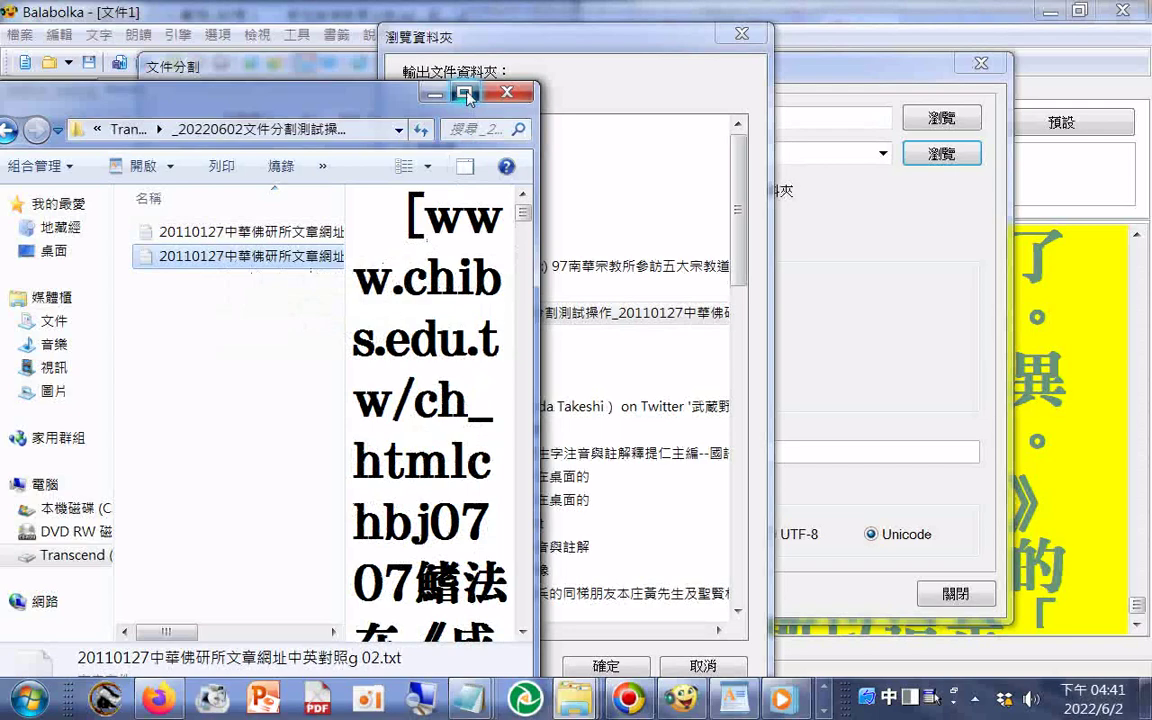
- Maximize the folder window and check the beginning and end of each split file in the preview
left_click(466, 94)
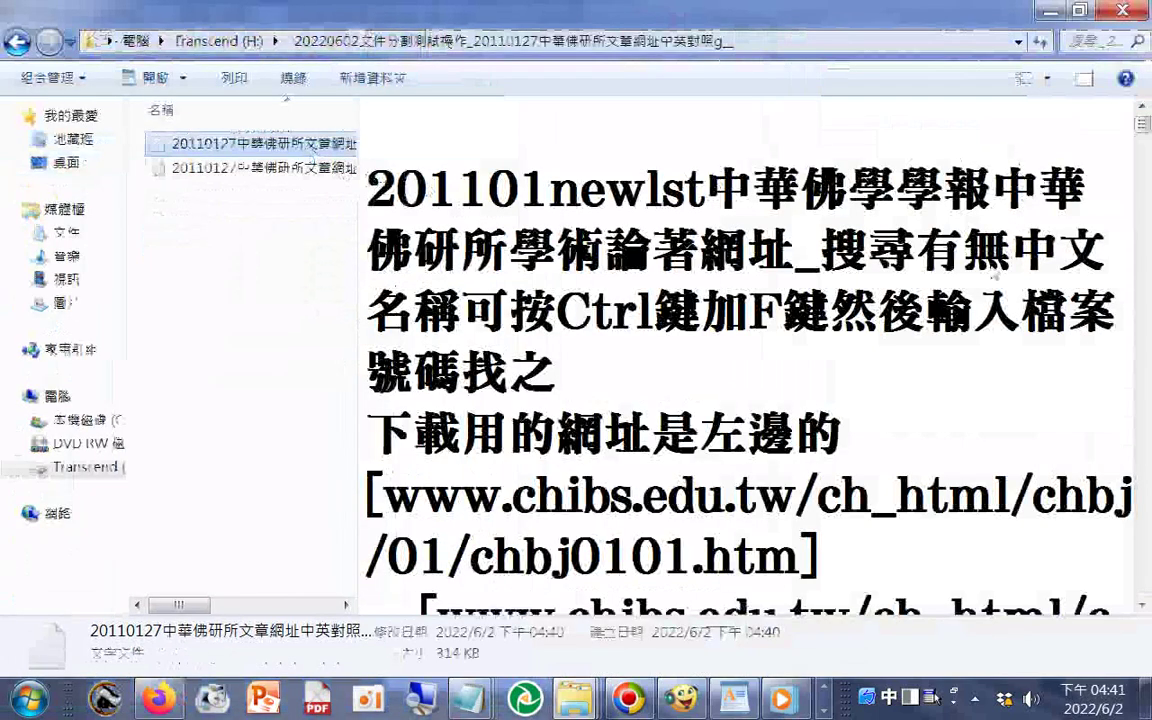
left_click_drag(1143, 130, 1142, 585)
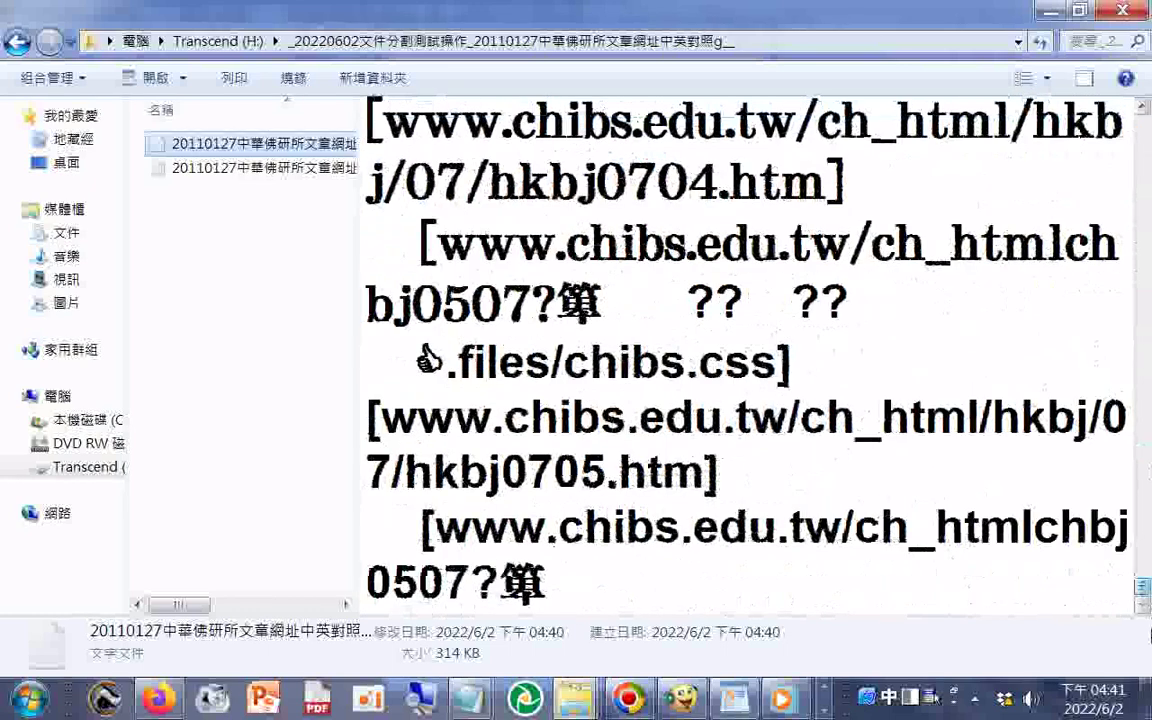
left_click(245, 168)
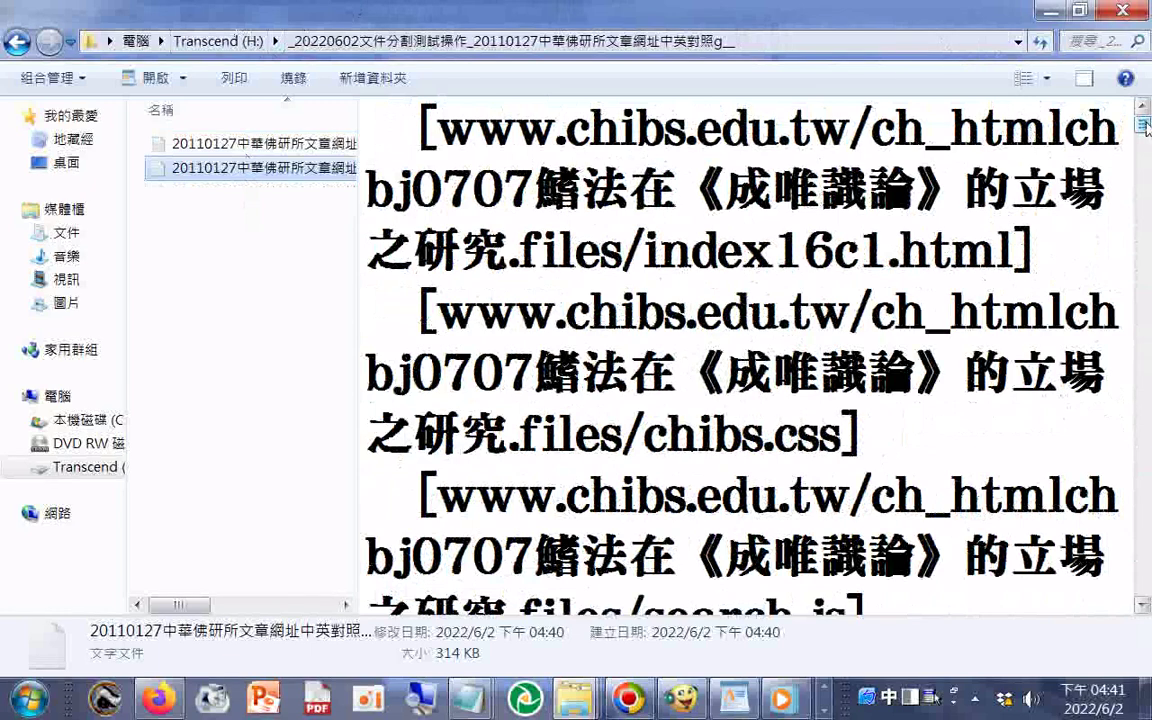
left_click_drag(1146, 129, 1144, 588)
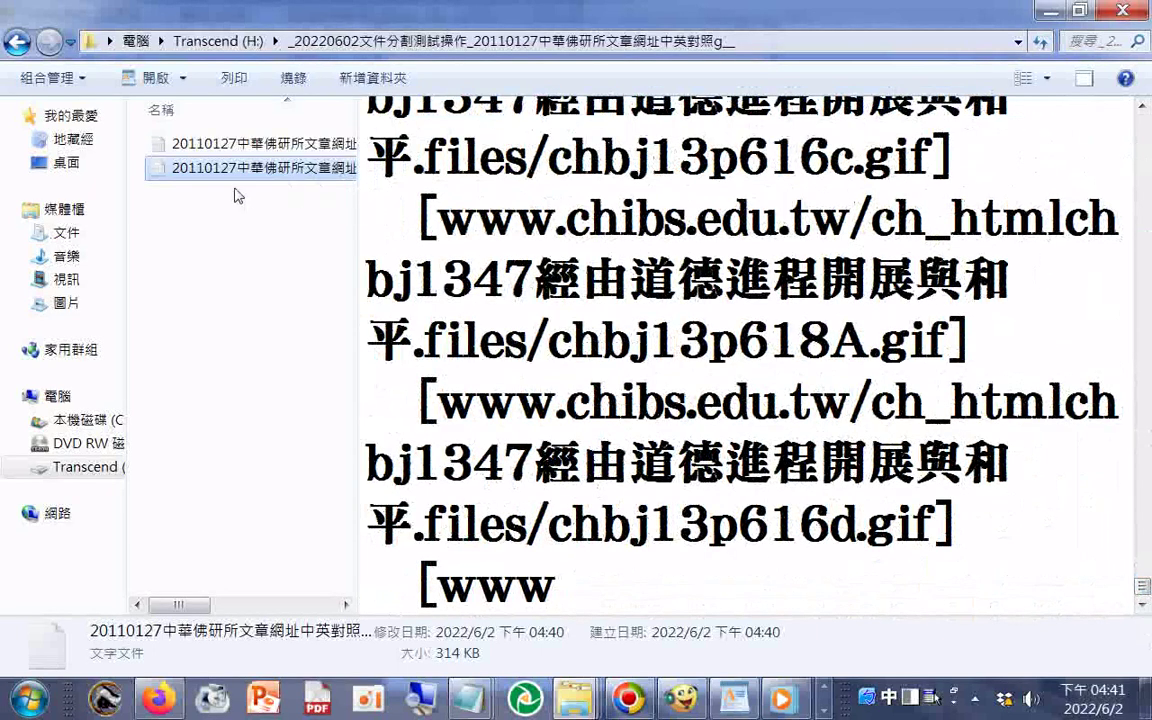
left_click(238, 146)
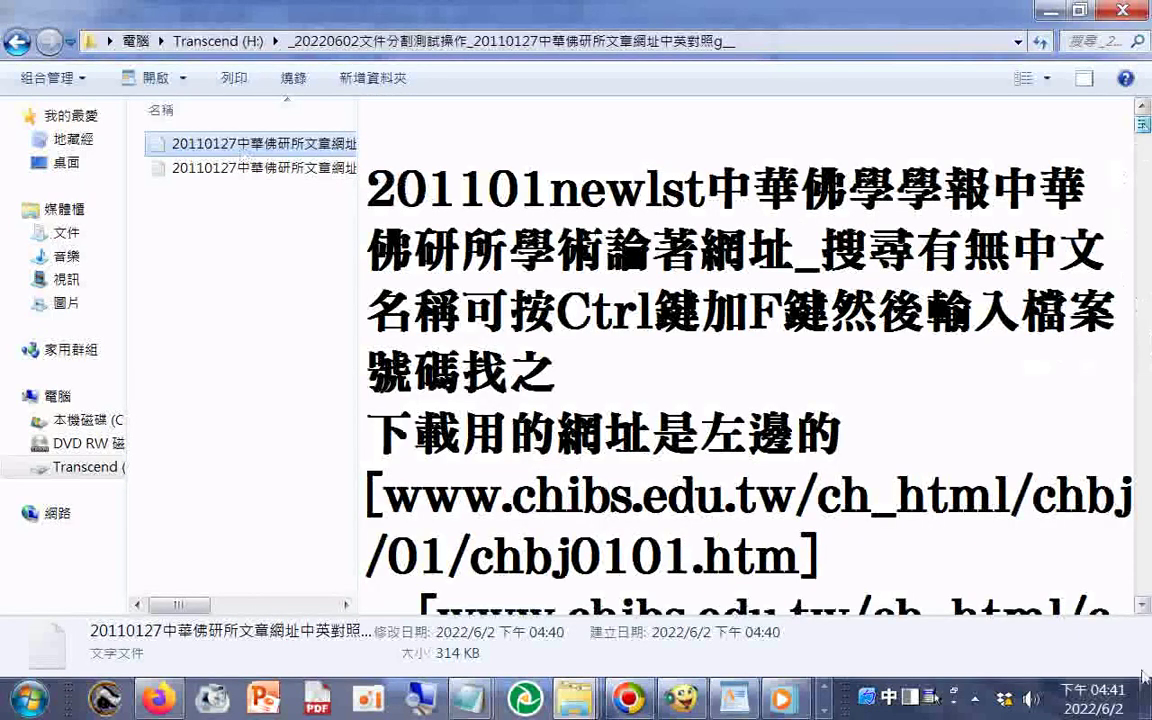
left_click_drag(1142, 122, 1148, 620)
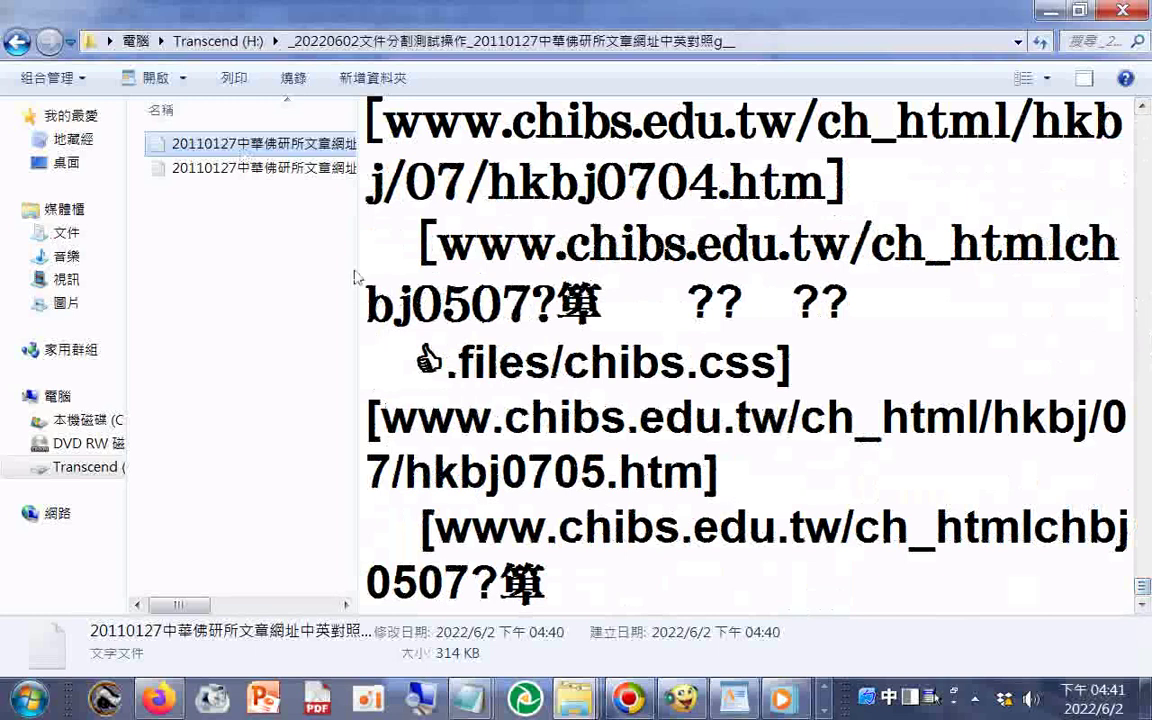
- Open 20110127中華佛研所文章網址中英對照g 01.txt in WordPad, compare its ending with the preview, and check its beginning
double_click(268, 148)
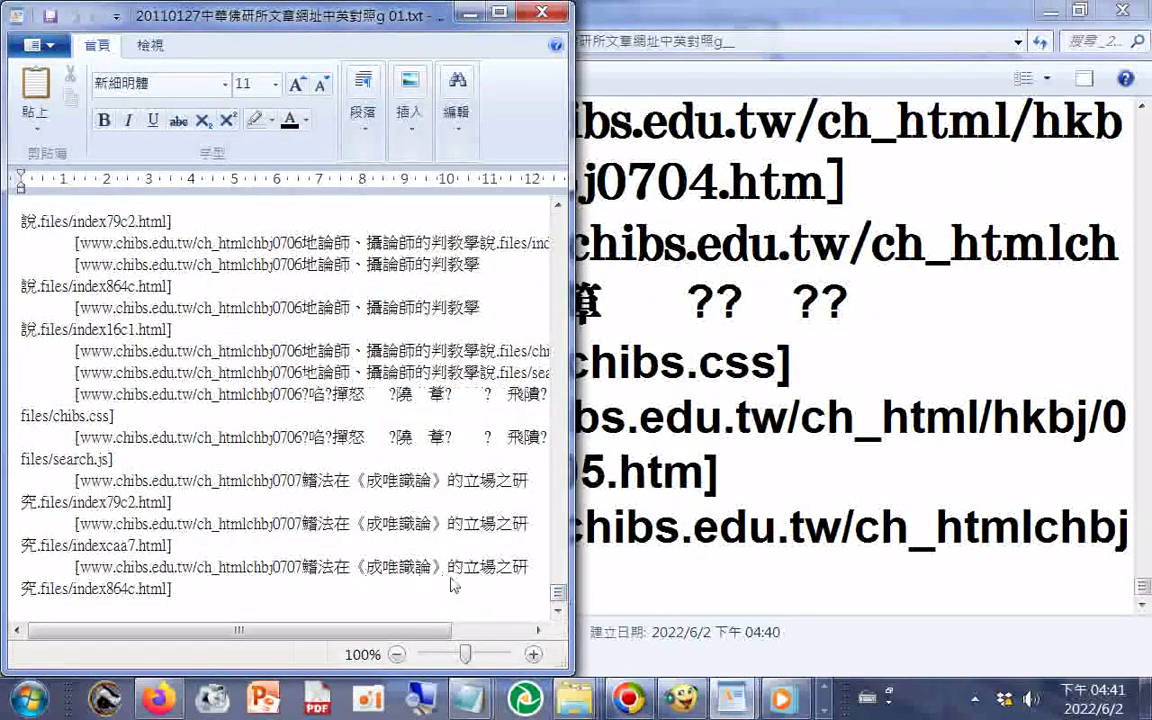
left_click(733, 530)
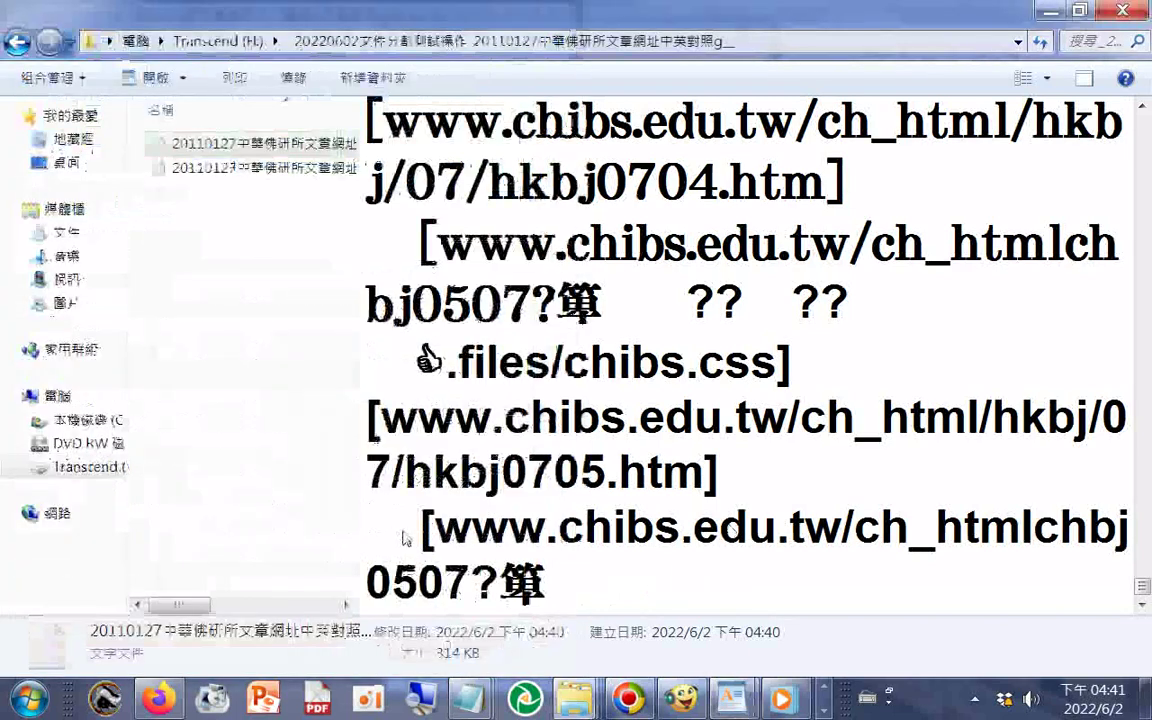
left_click(403, 538)
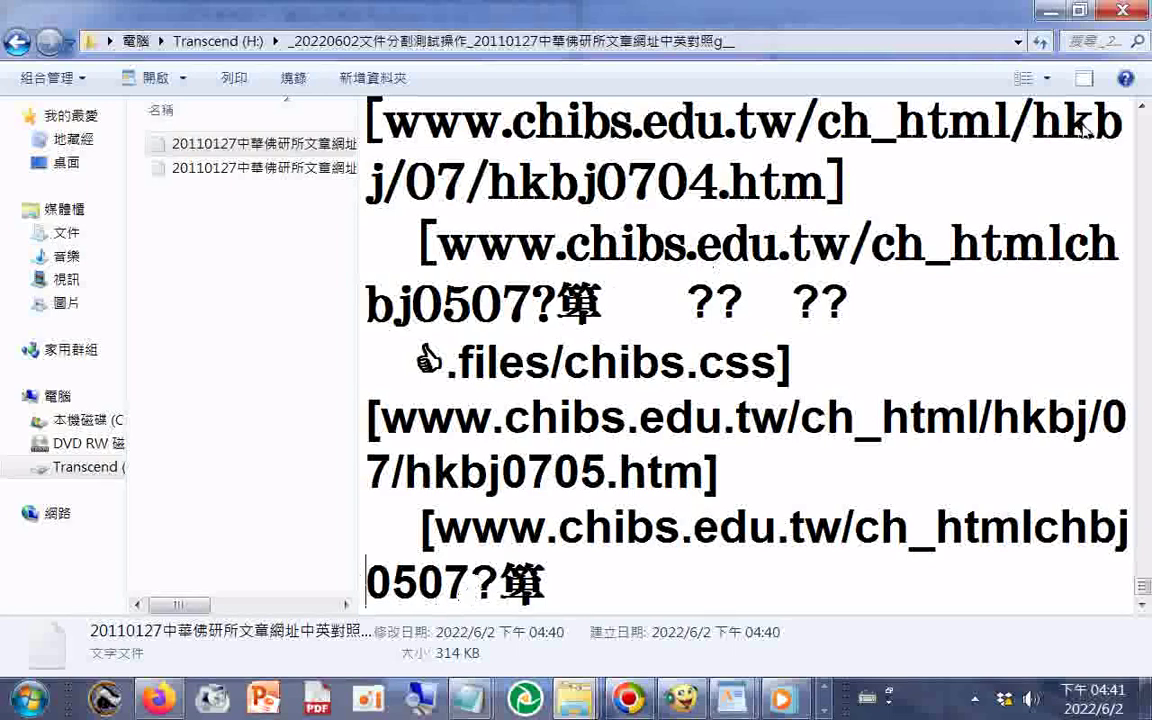
left_click(1068, 14)
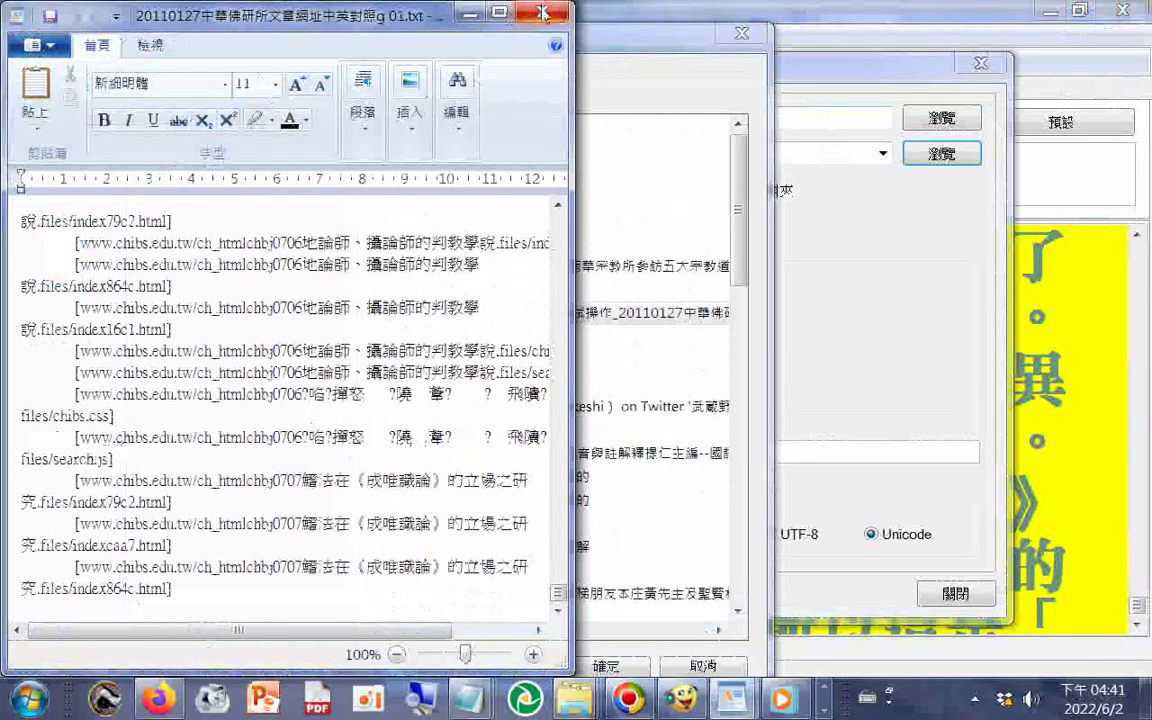
left_click_drag(557, 592, 505, 195)
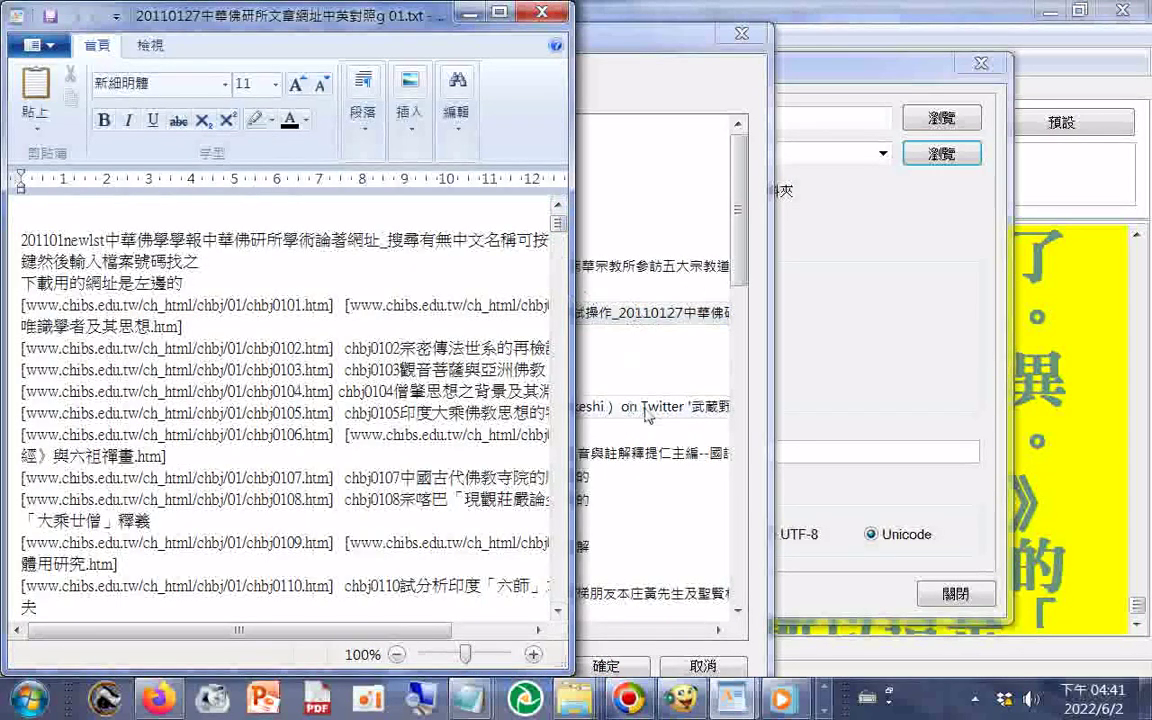
left_click(578, 280)
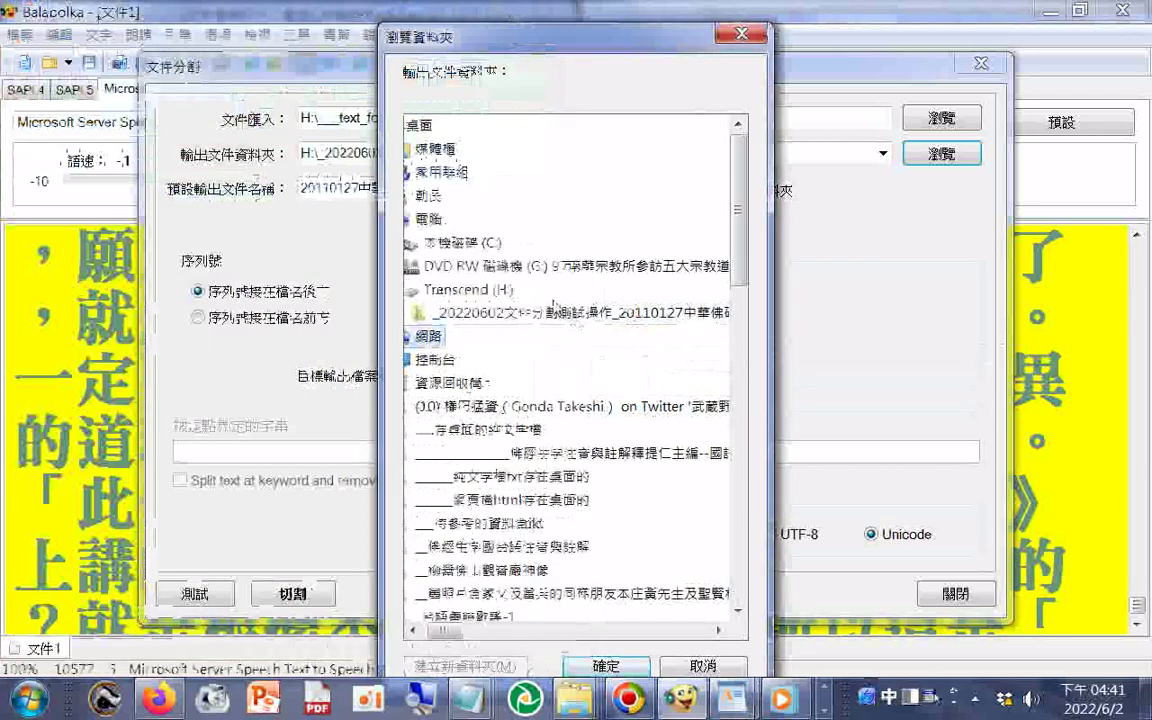
- Return to the output folder, open 20110127中華佛研所文章網址中英對照g 02.txt in WordPad, and inspect its text through to the end
mouse_move(574, 697)
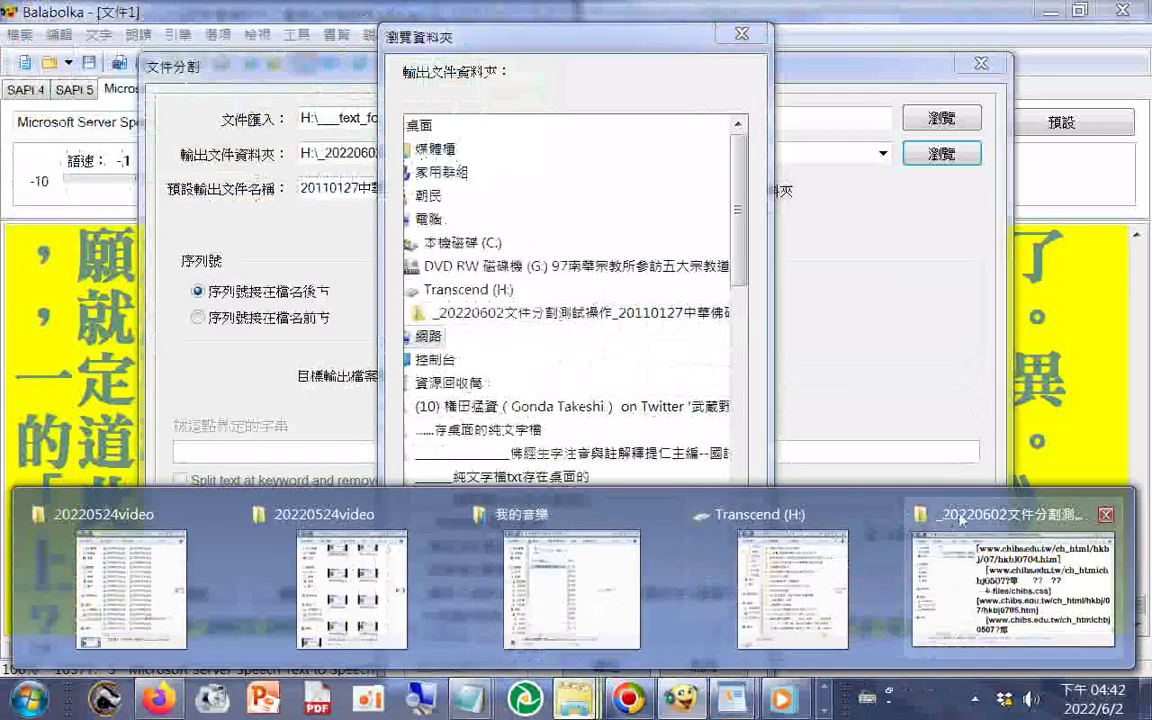
left_click(968, 517)
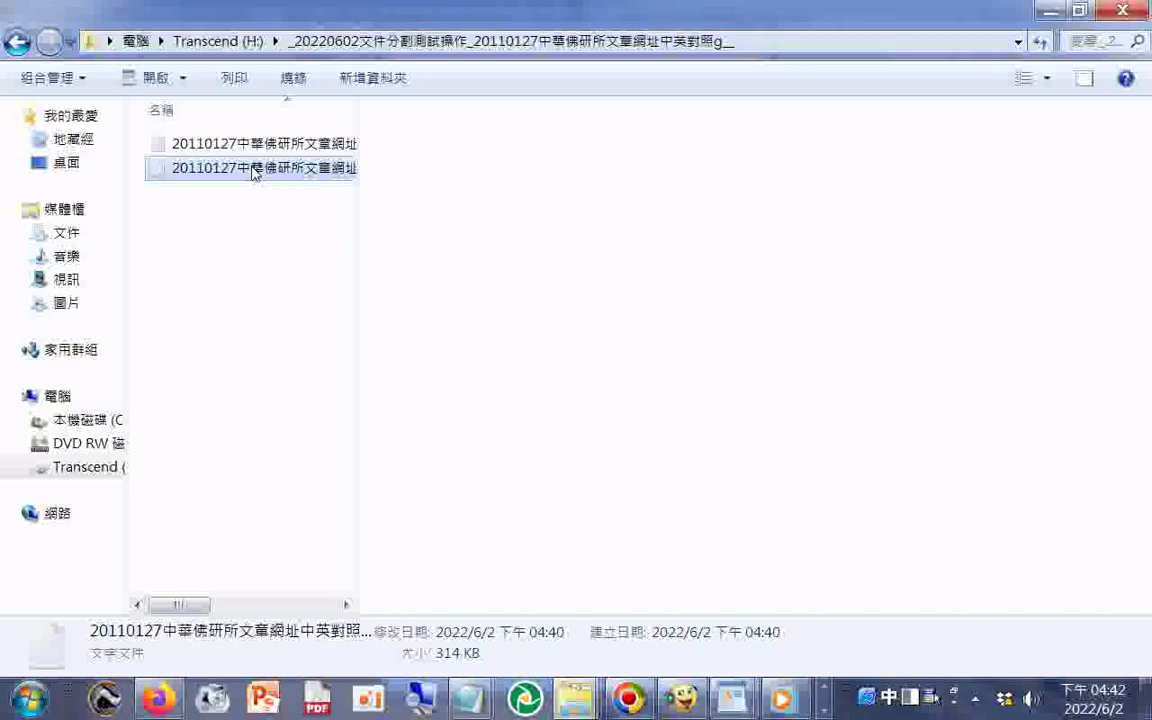
double_click(255, 172)
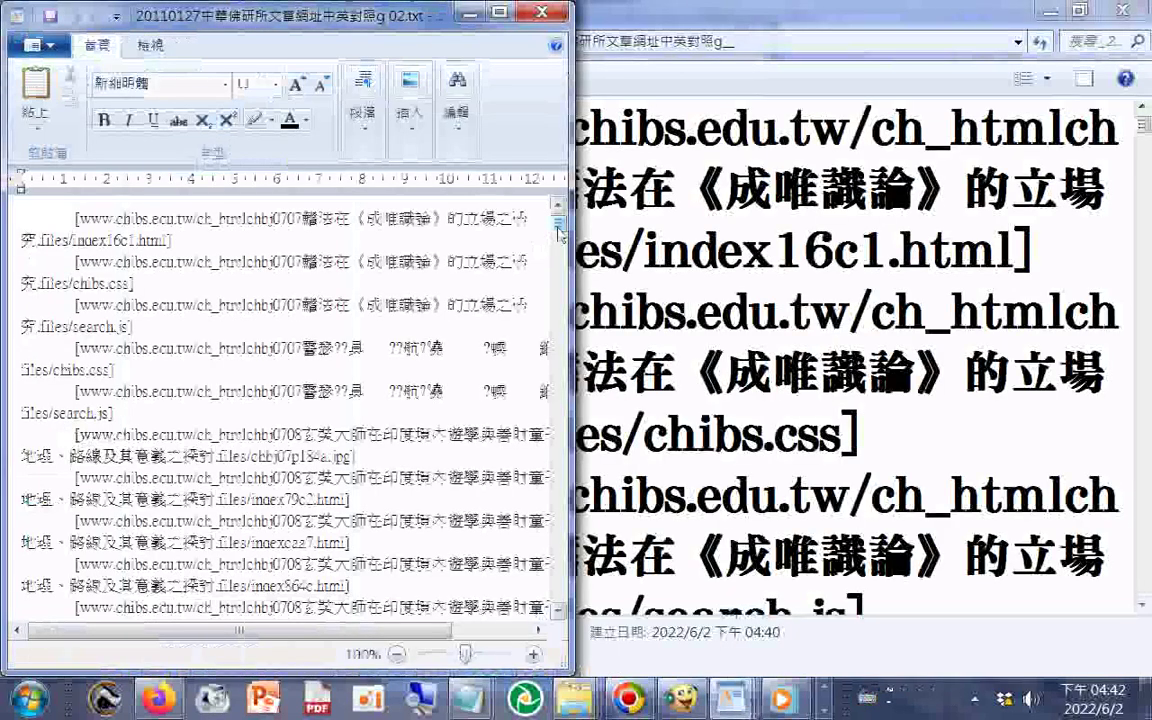
left_click_drag(558, 232, 558, 353)
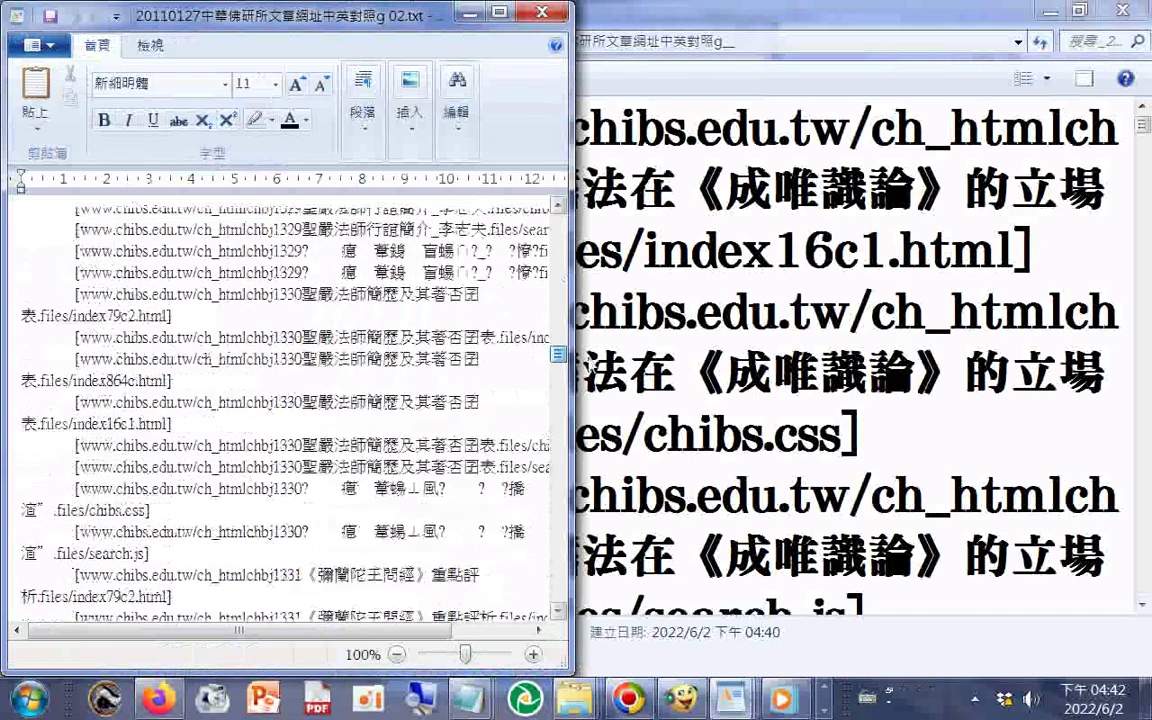
left_click_drag(558, 353, 574, 604)
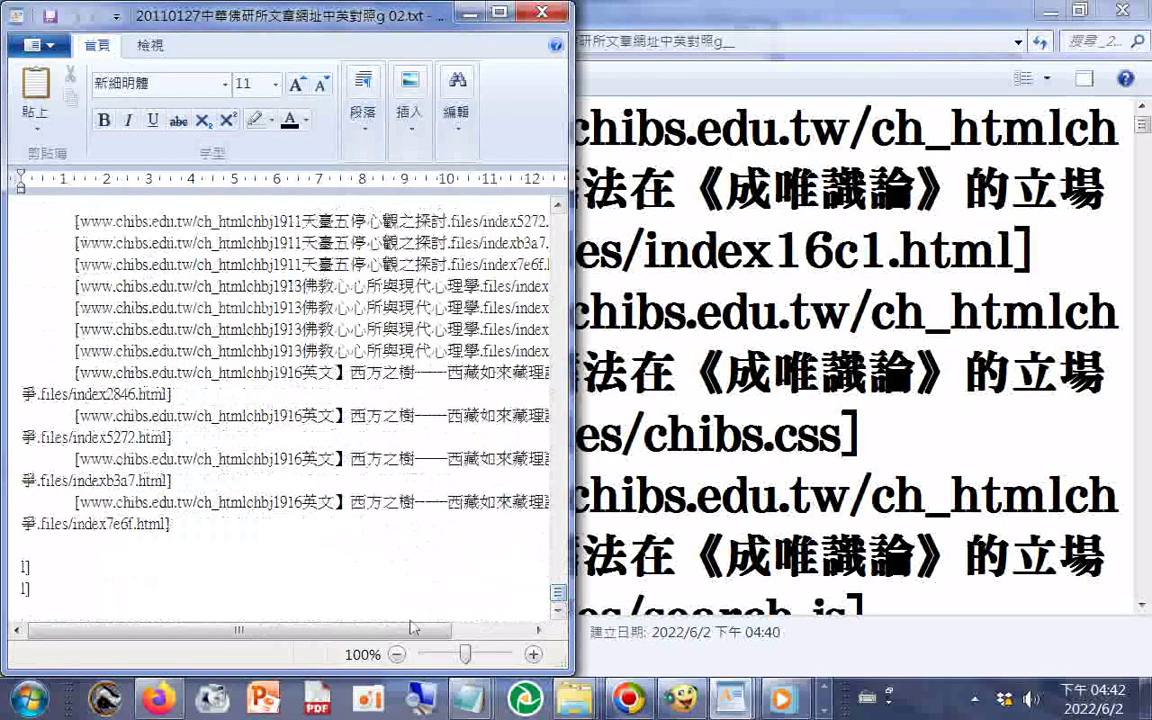
mouse_move(426, 631)
left_mouse_down()
mouse_move(464, 645)
mouse_move(428, 648)
left_mouse_up()
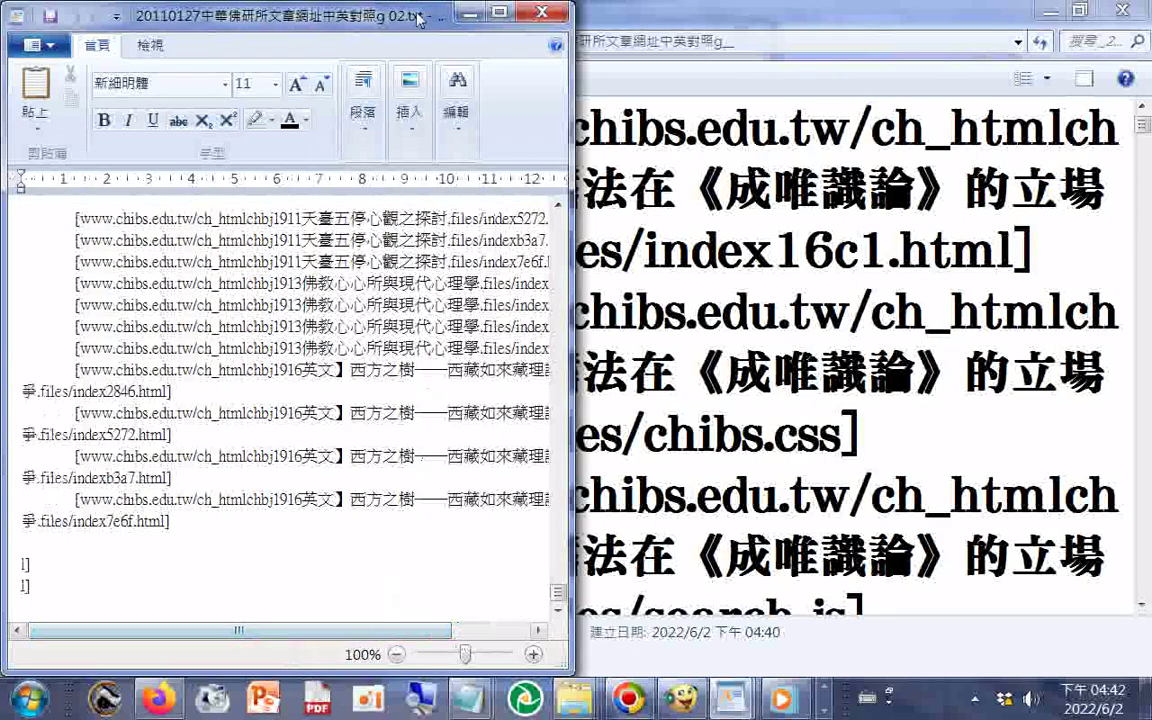